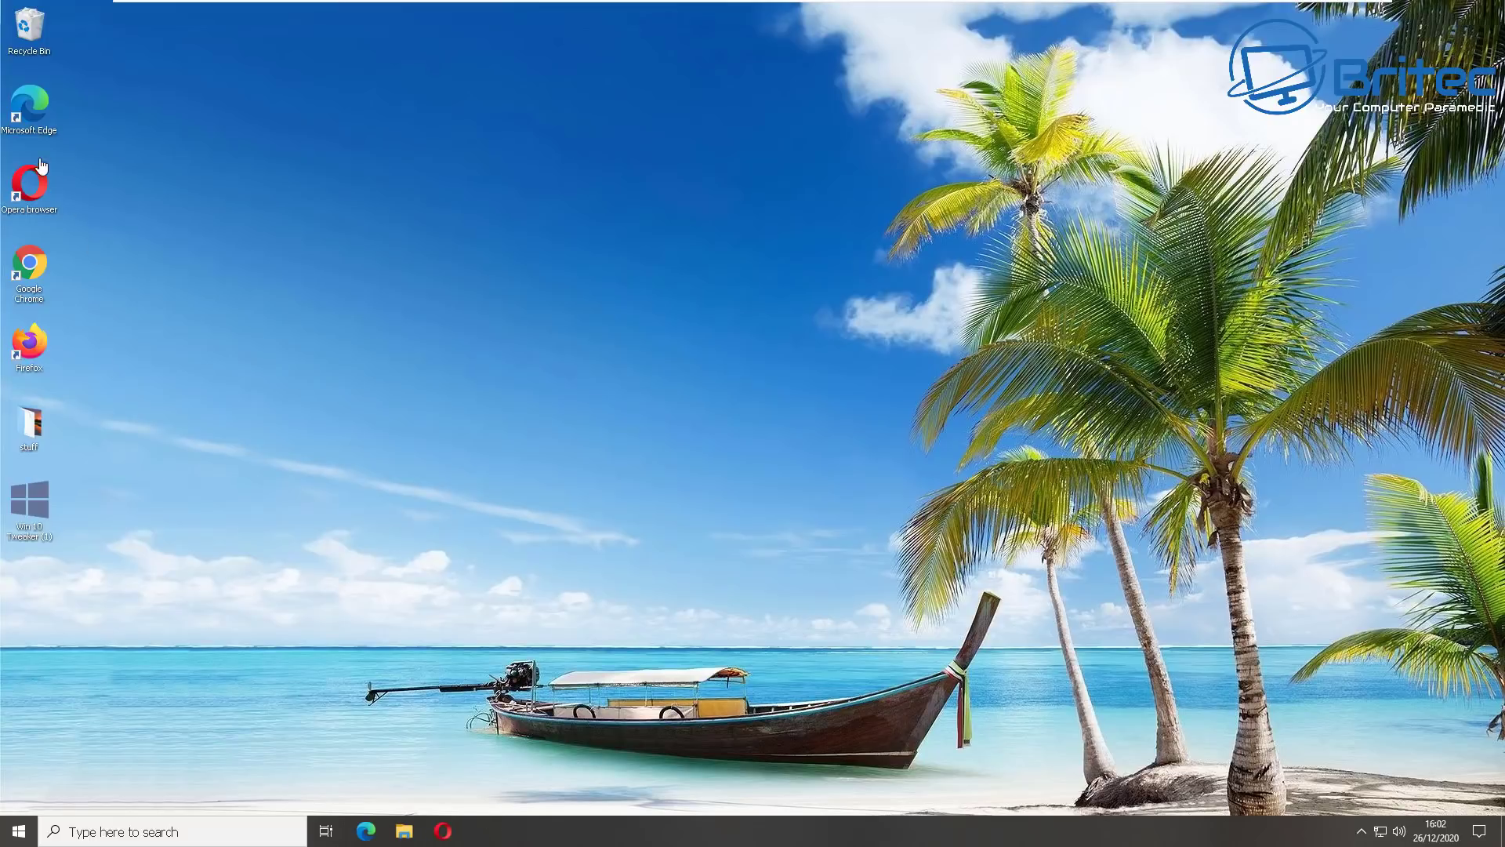
Step: Launch Chrome maximized and go to Settings > Privacy and security
double_click(44, 265)
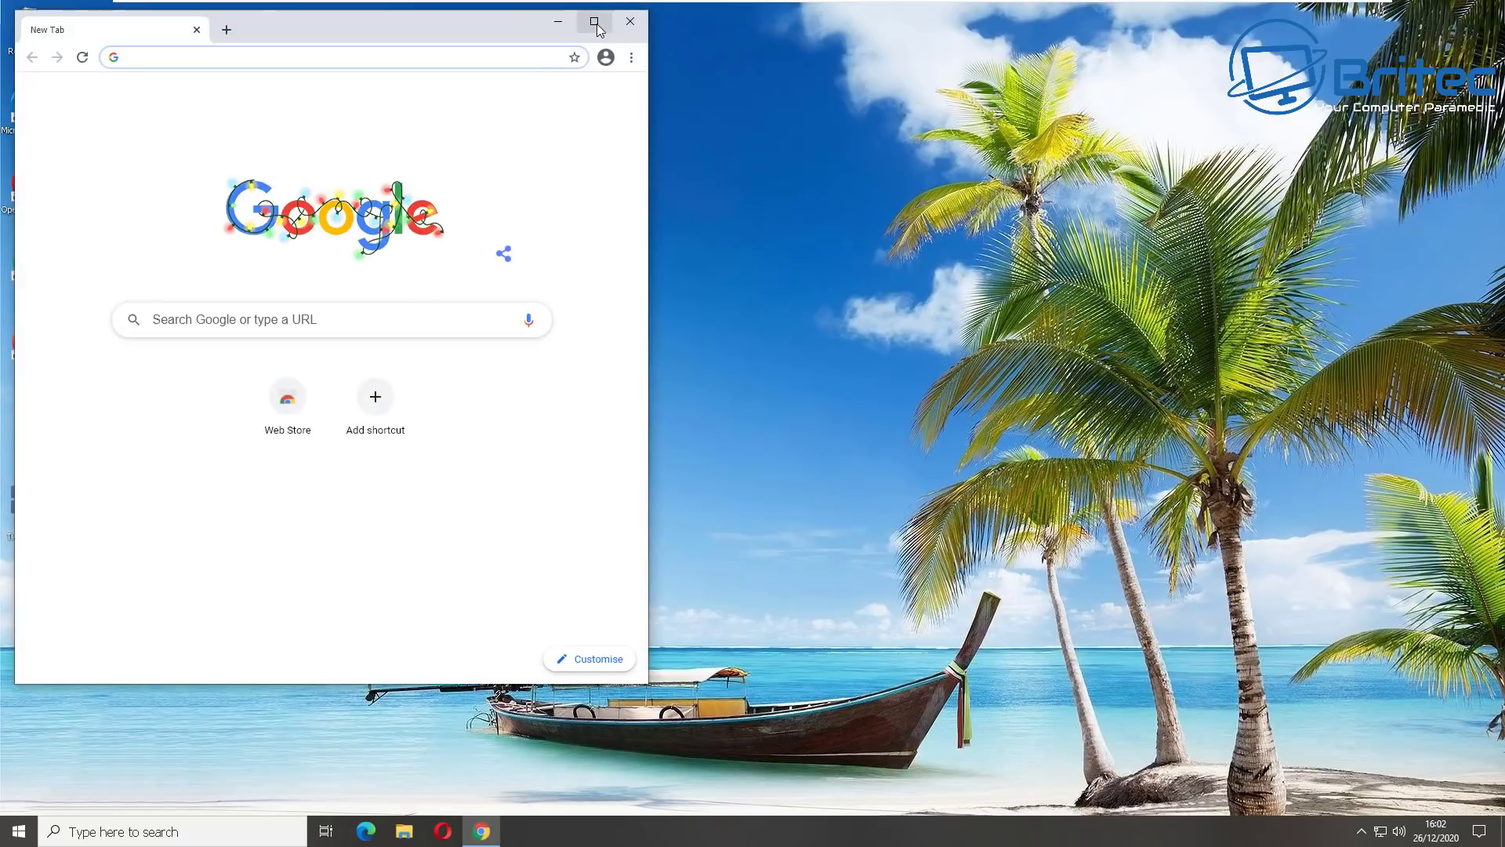
click(594, 22)
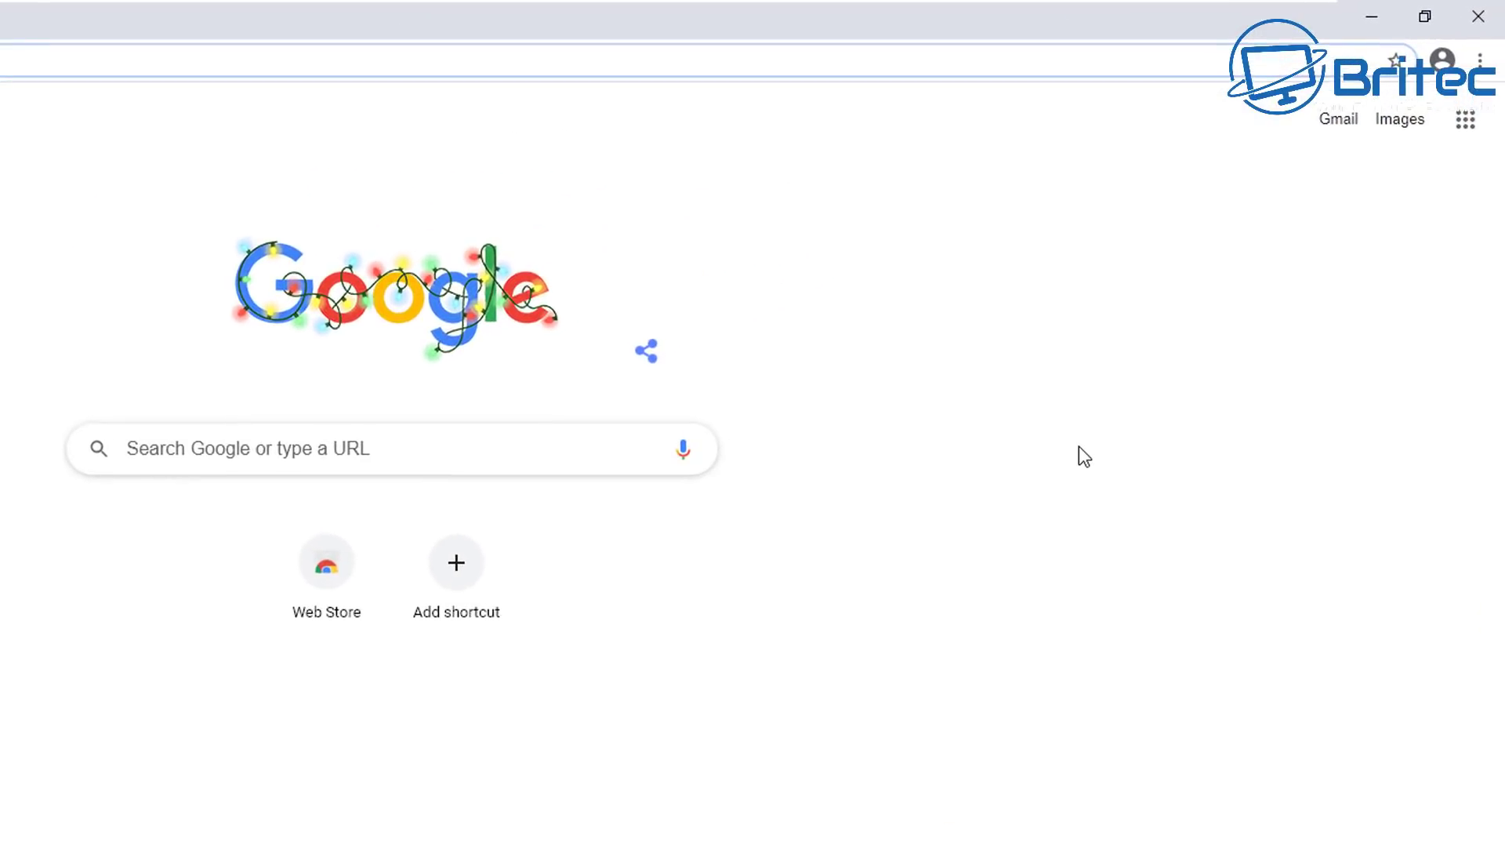
click(1481, 62)
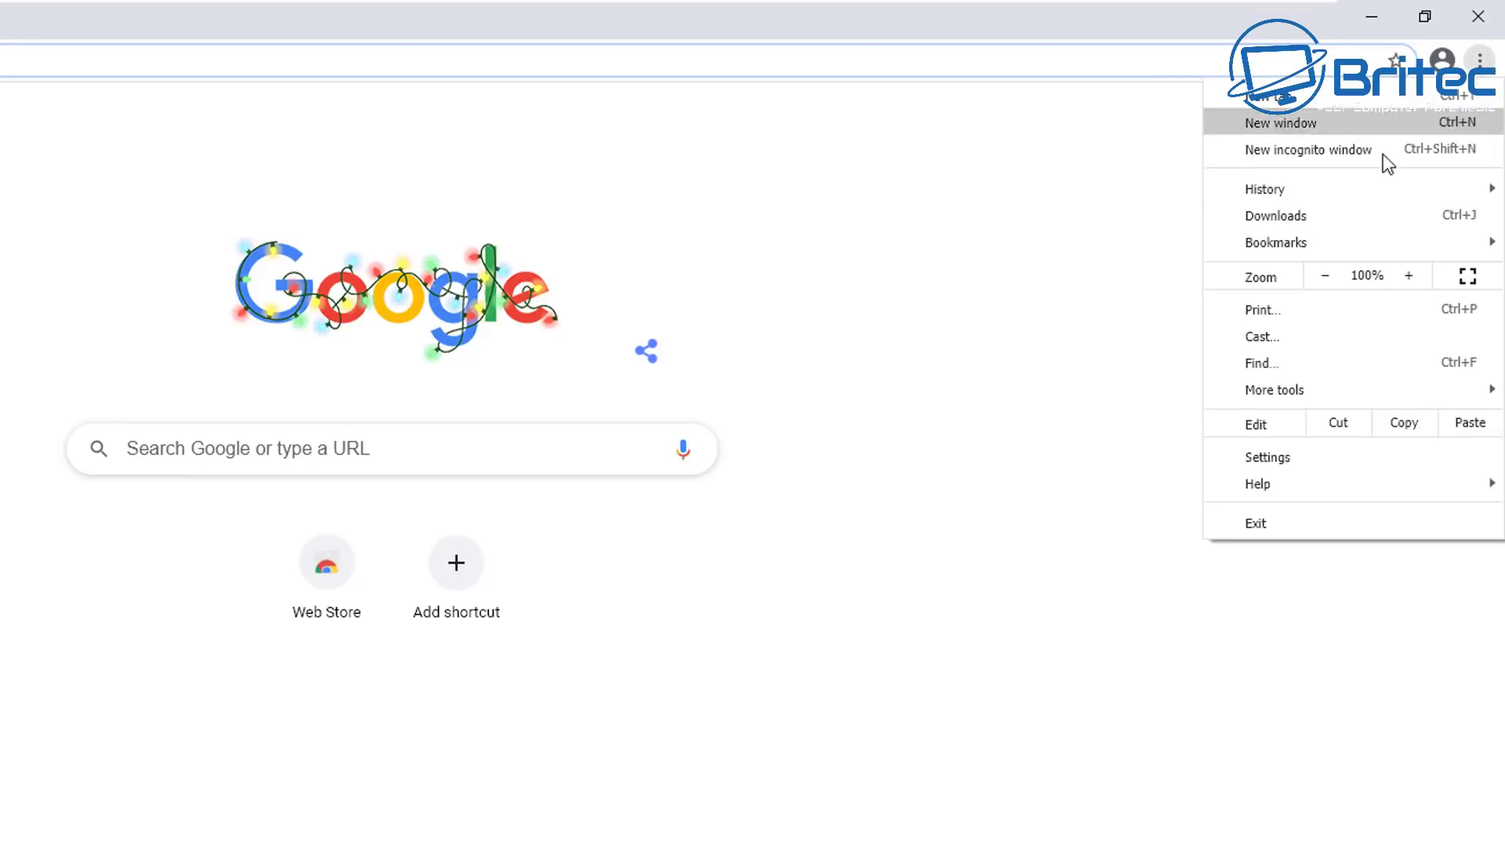
click(1340, 451)
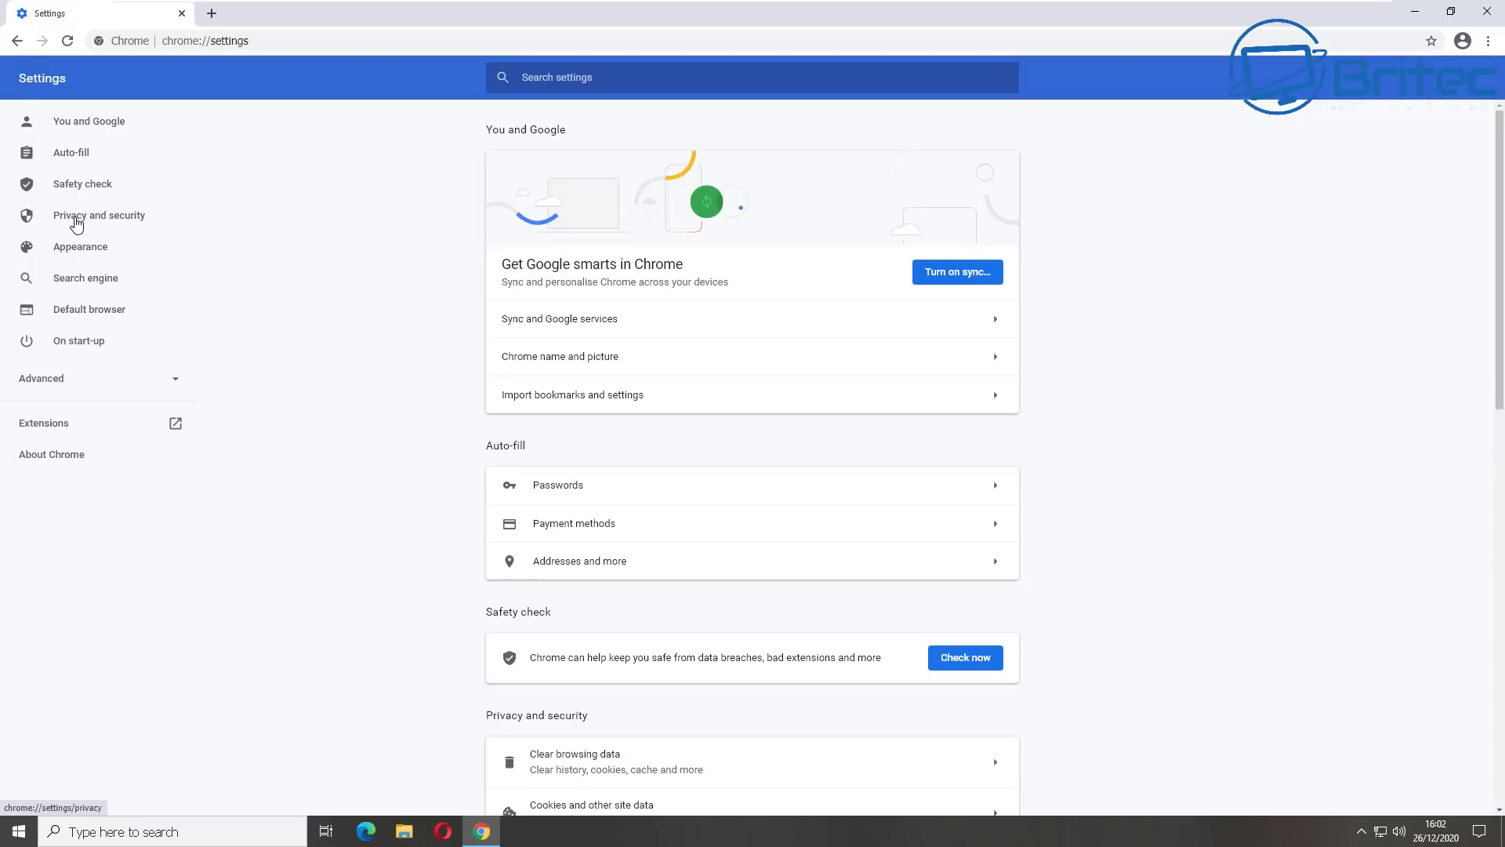
click(77, 225)
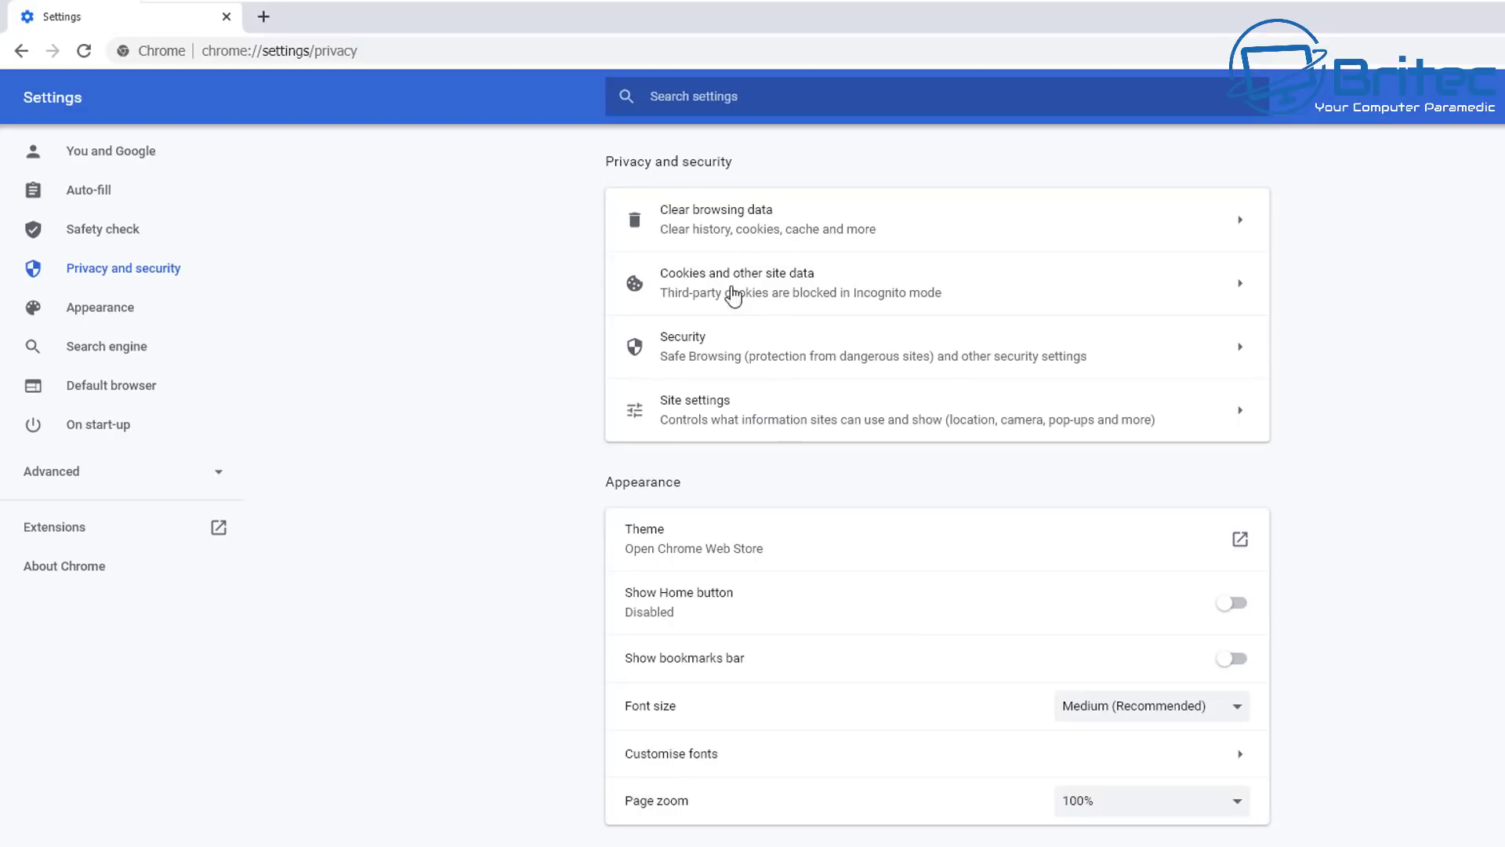
Step: In Cookies and other site data, turn on clearing cookies and site data when Chrome quits
click(789, 288)
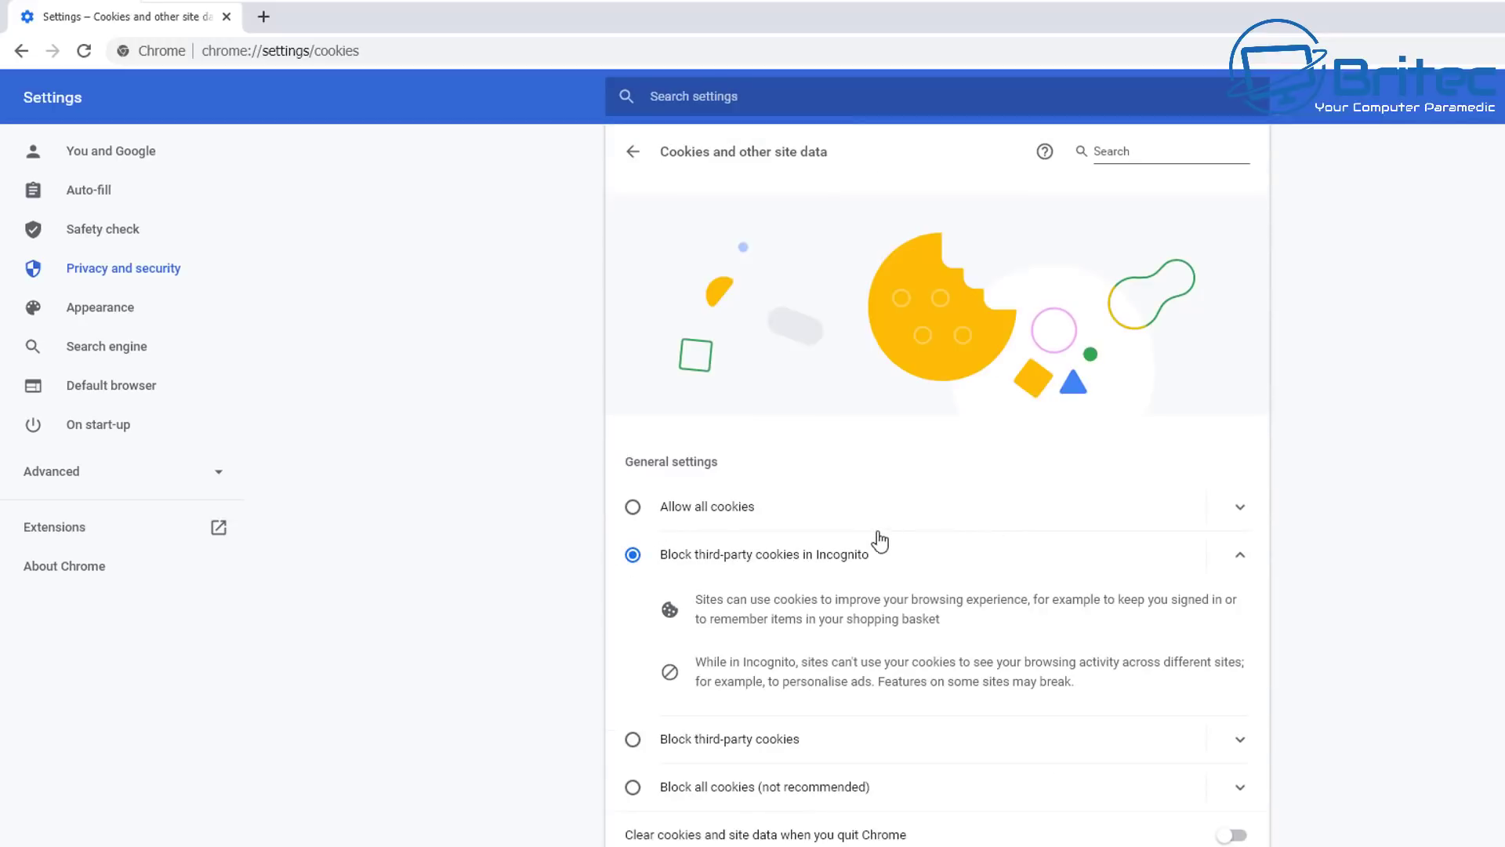
scroll(854, 504, down, 3)
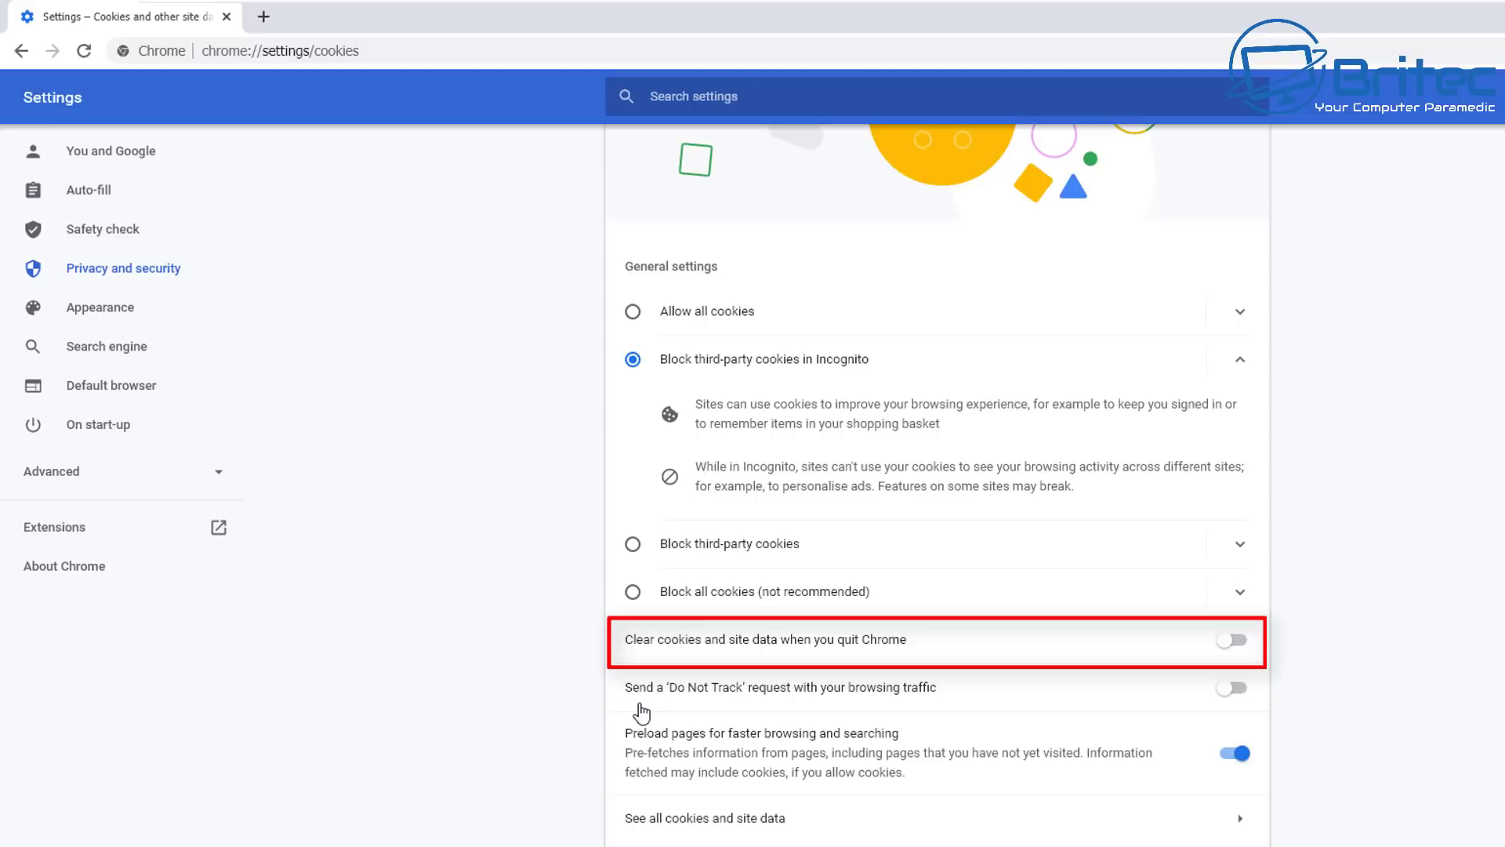
scroll(641, 712, down, 1)
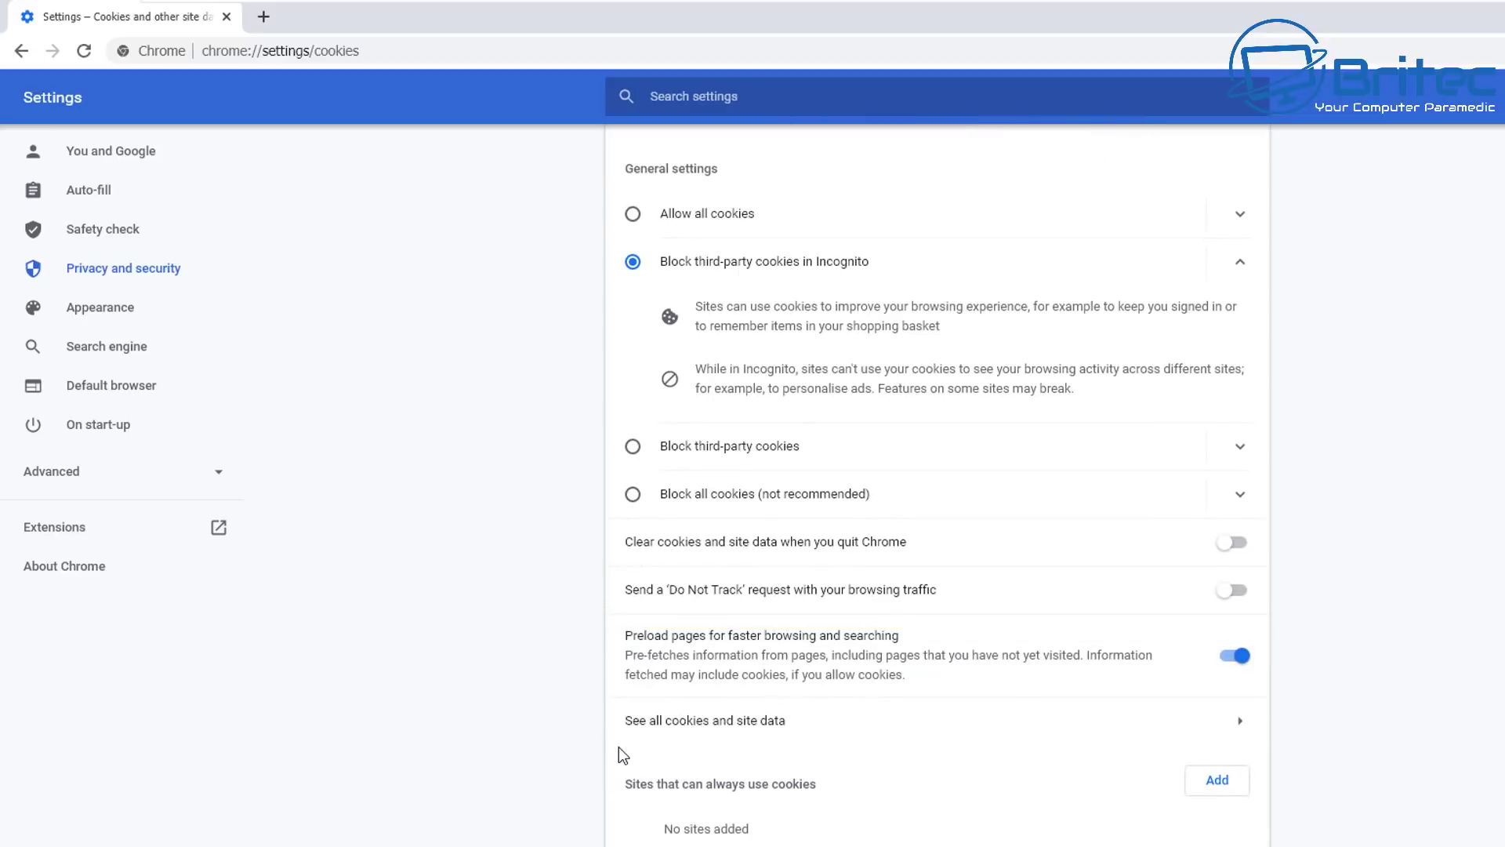
scroll(615, 748, down, 1)
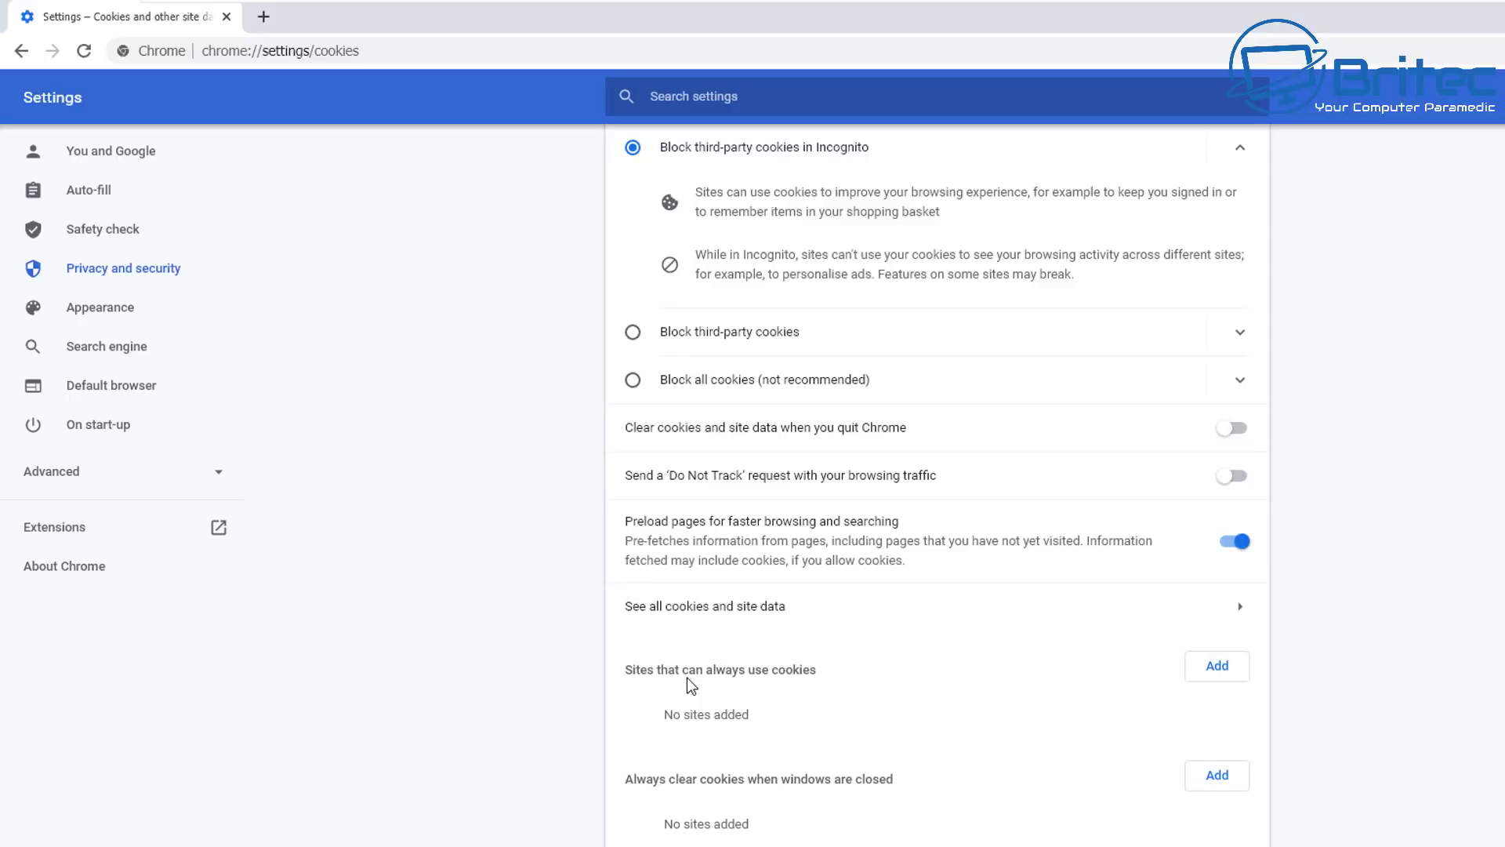
click(1230, 436)
Step: Enable and confirm Do Not Track requests, then close Chrome
click(1232, 476)
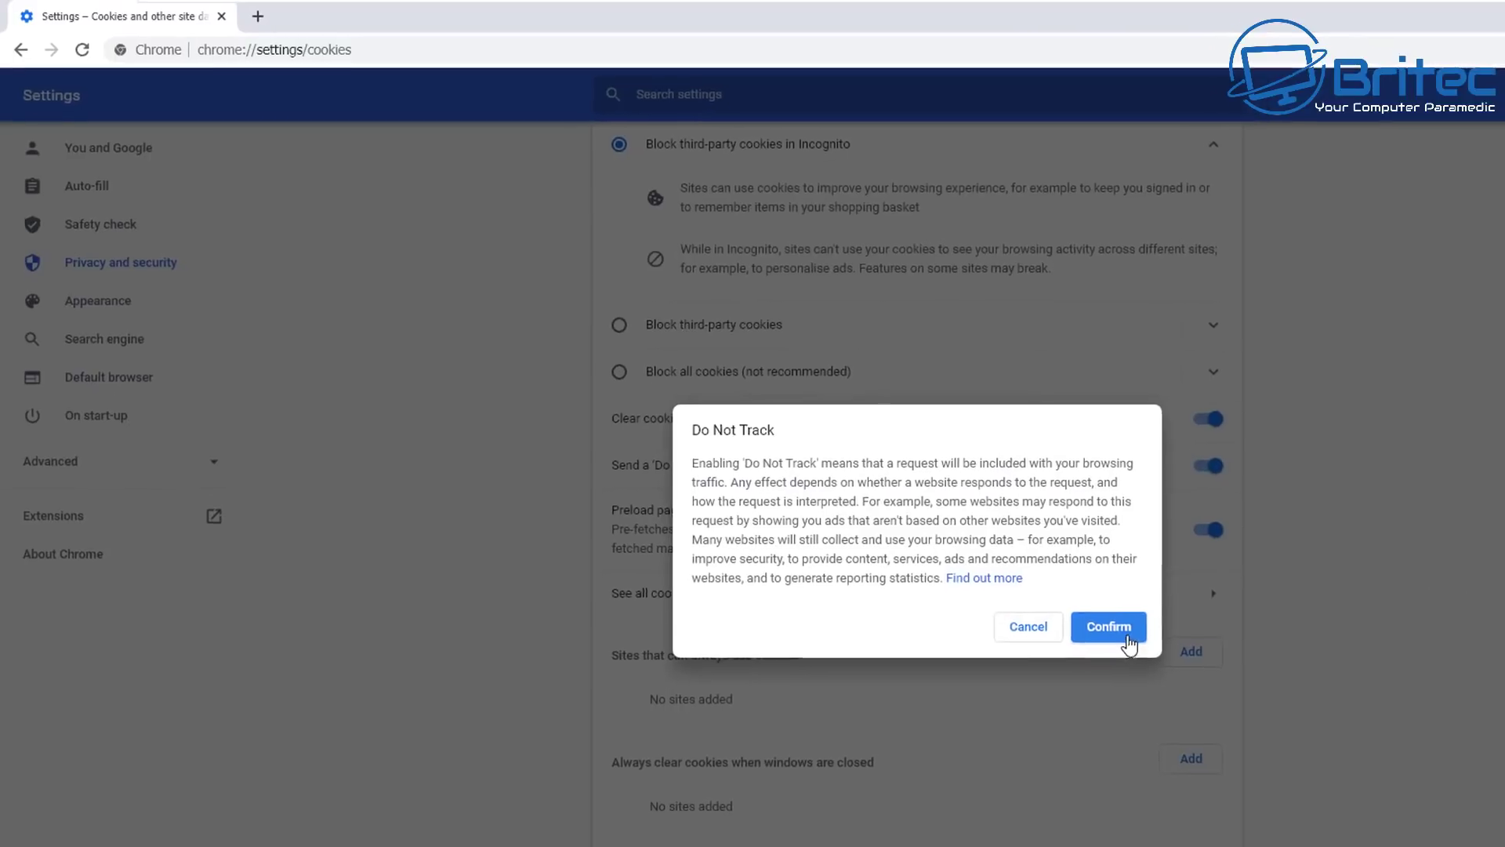
click(1133, 640)
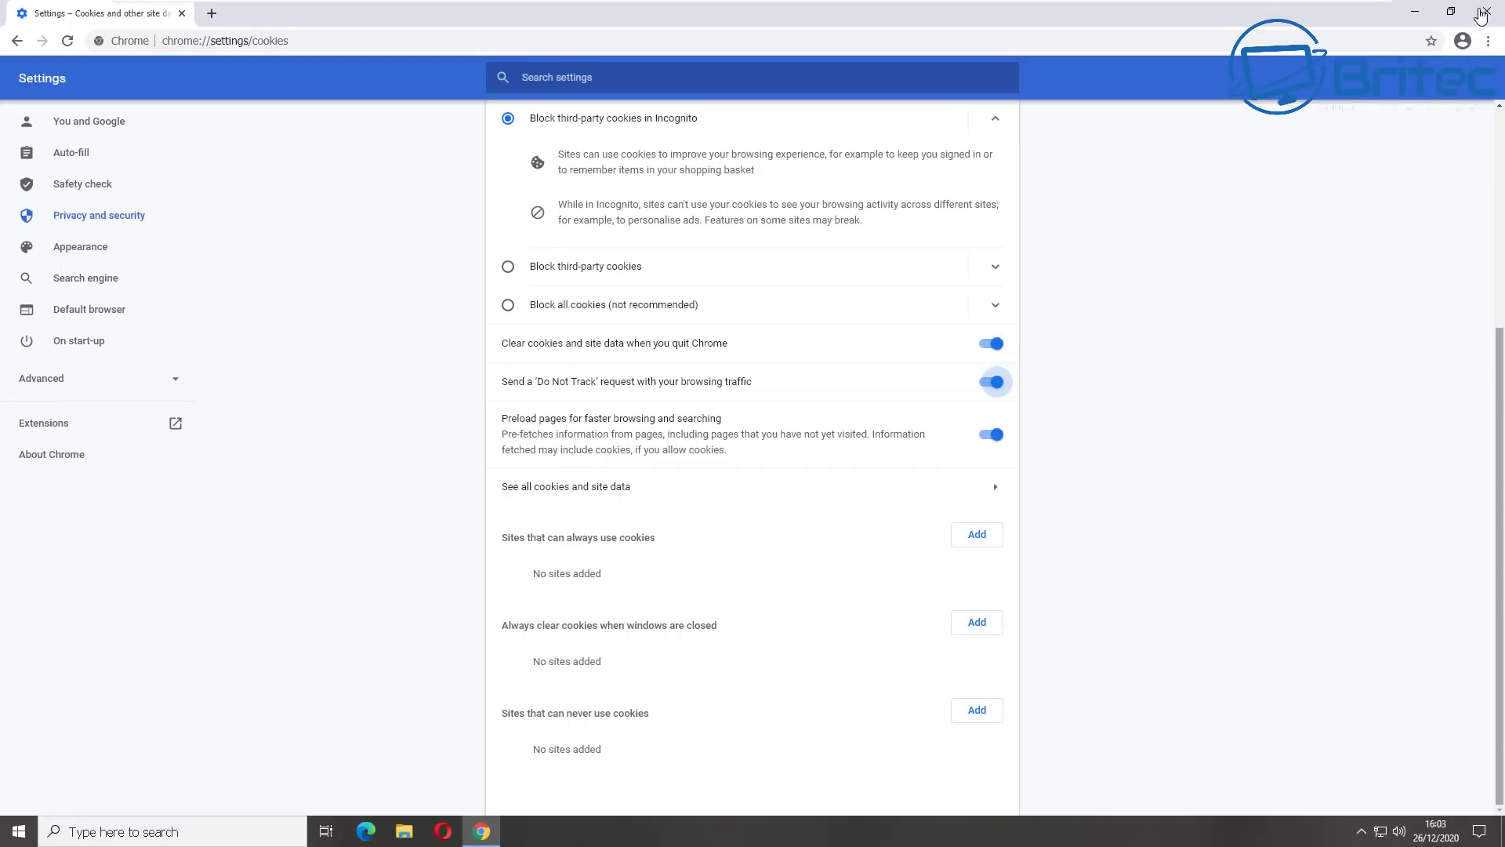
click(1481, 12)
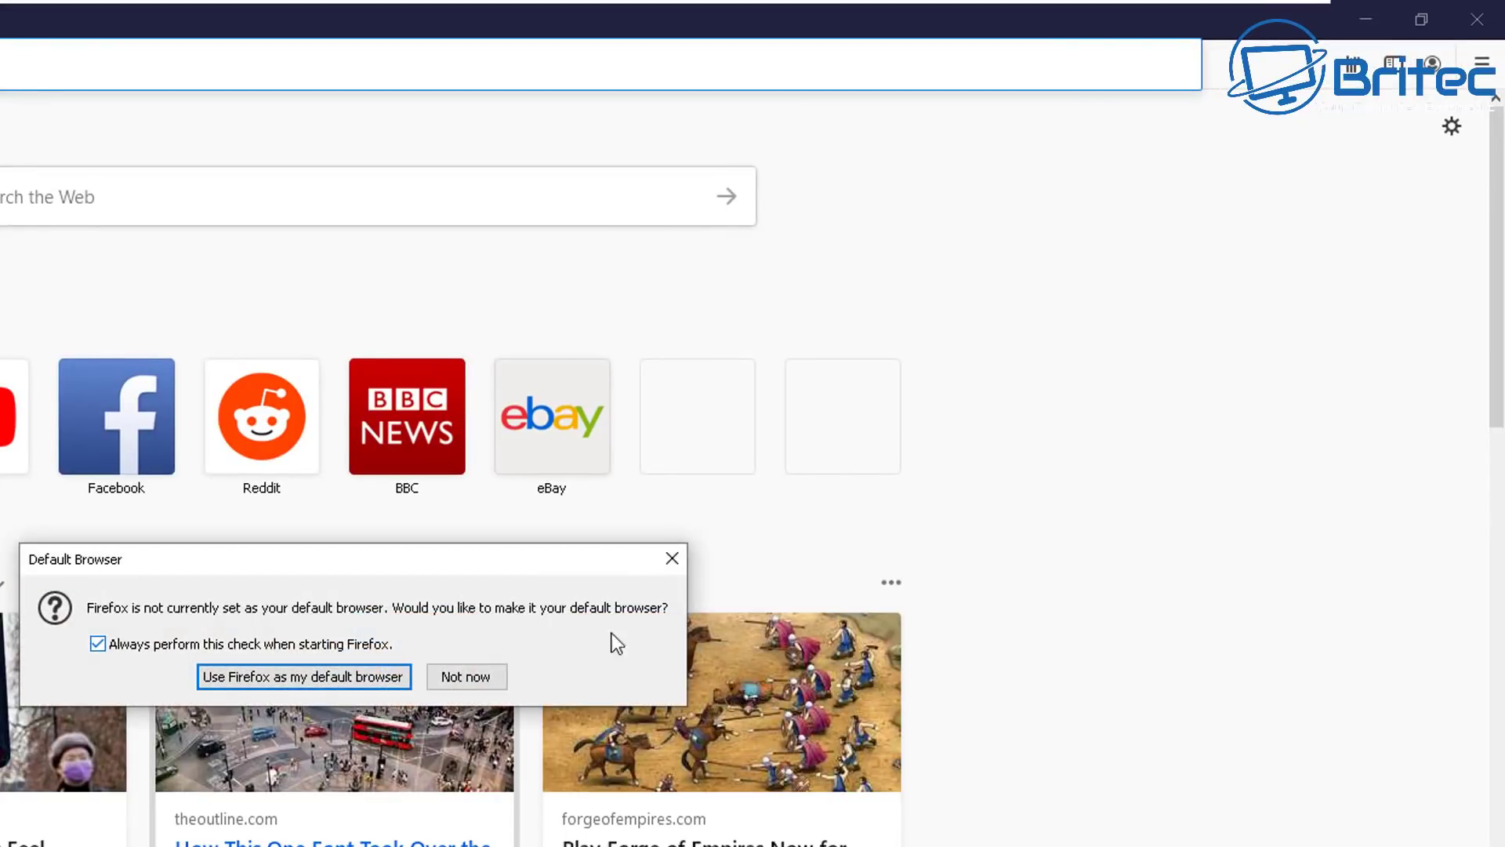
Step: Dismiss the default-browser prompt and bring up Firefox Options > Privacy & Security cookie settings
click(672, 558)
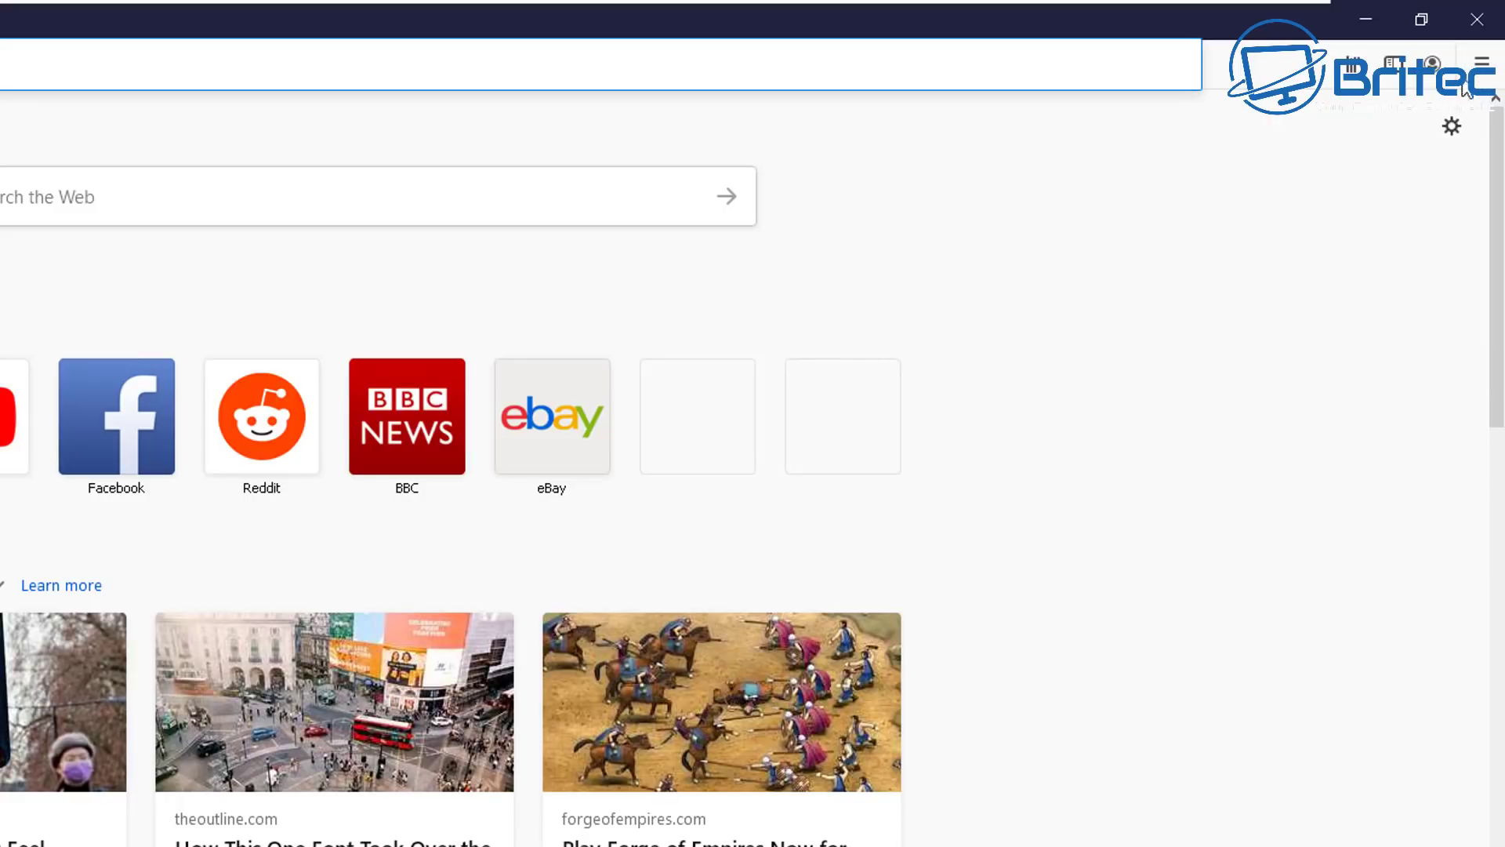
click(1480, 64)
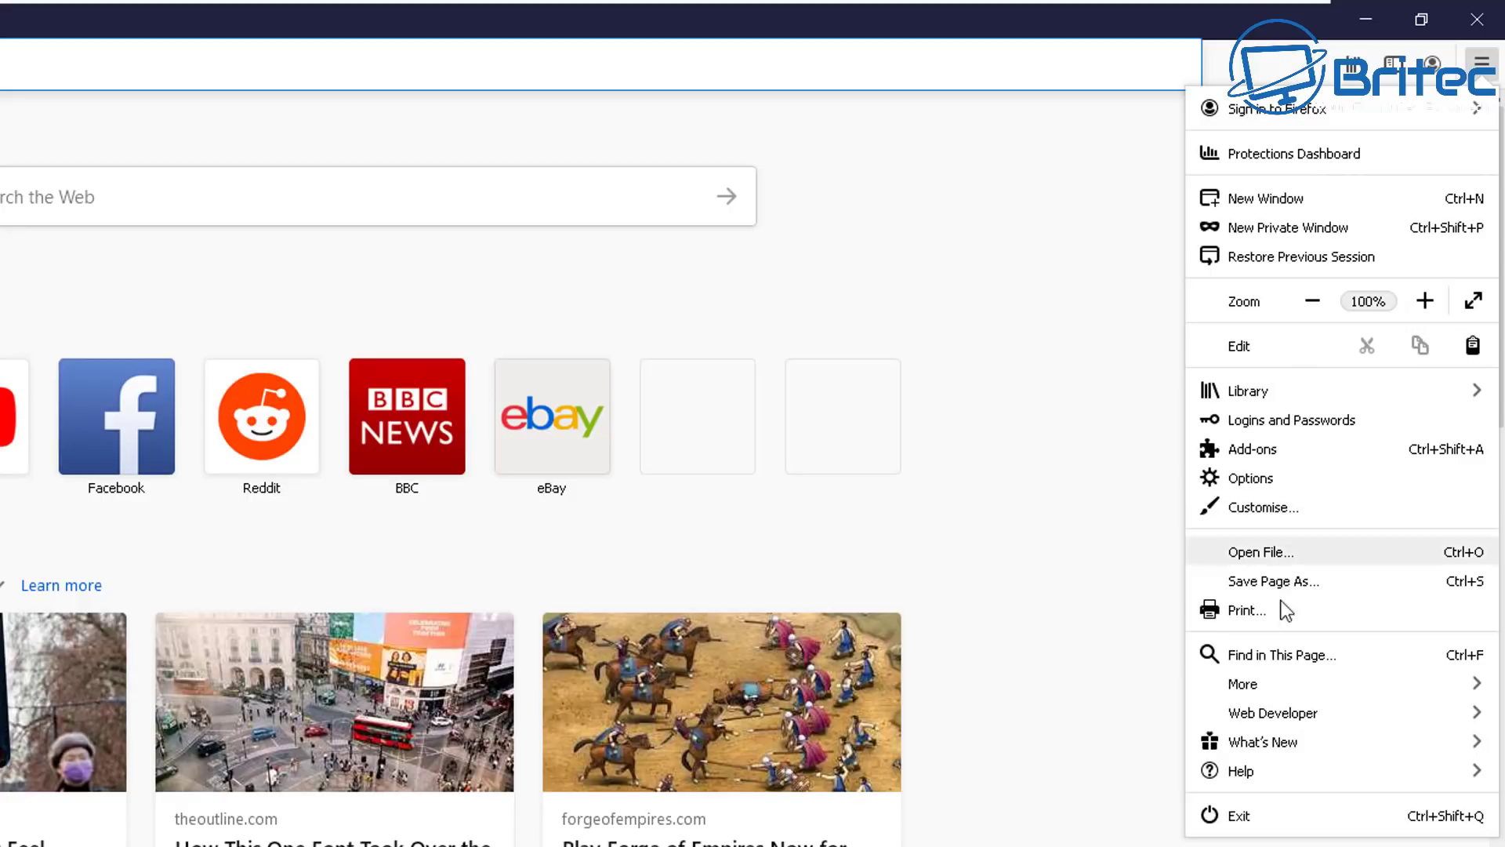
click(1255, 478)
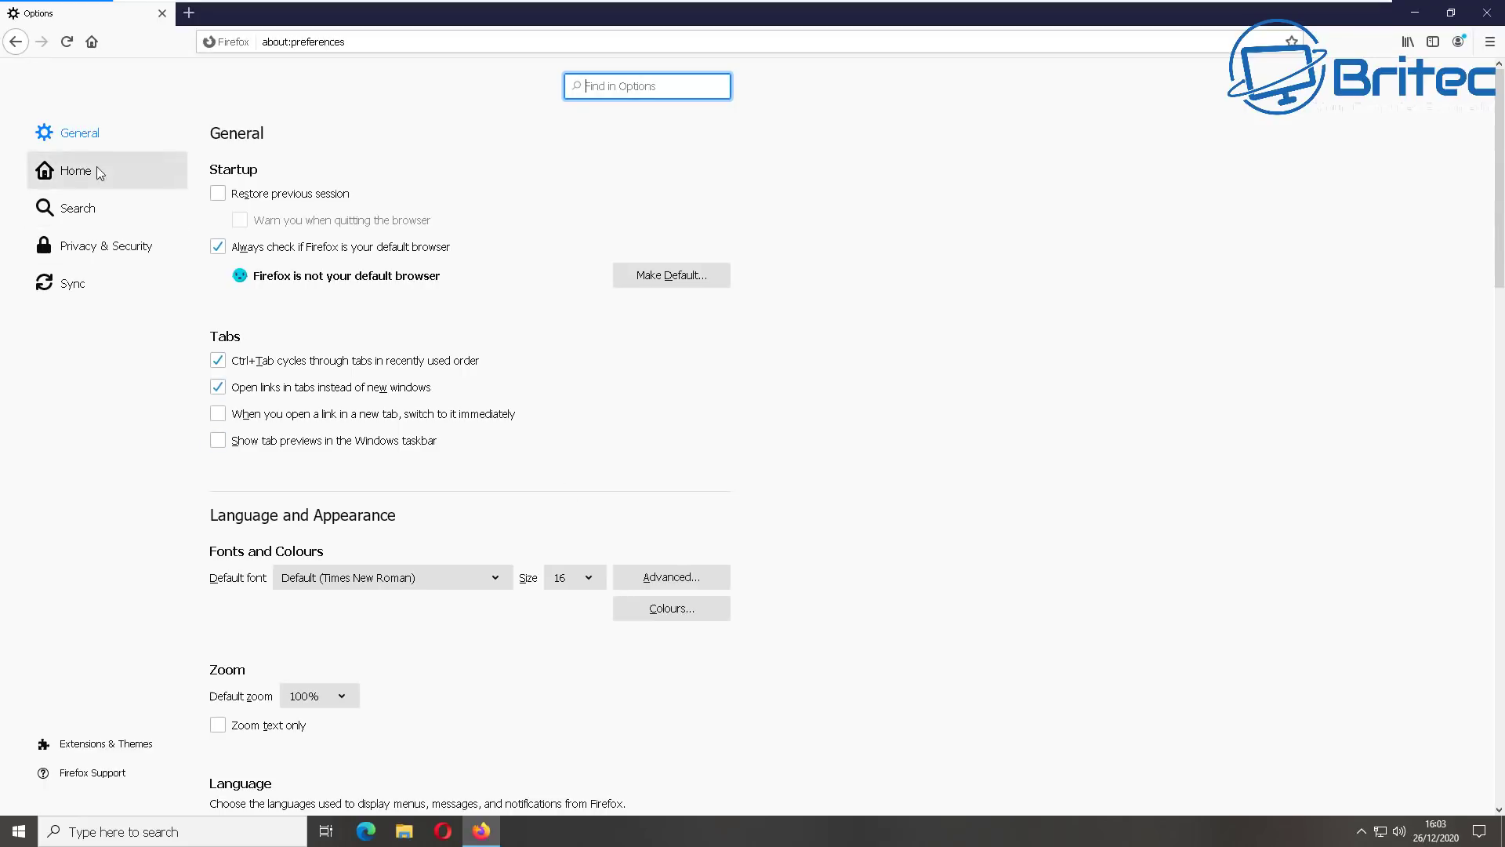
click(101, 248)
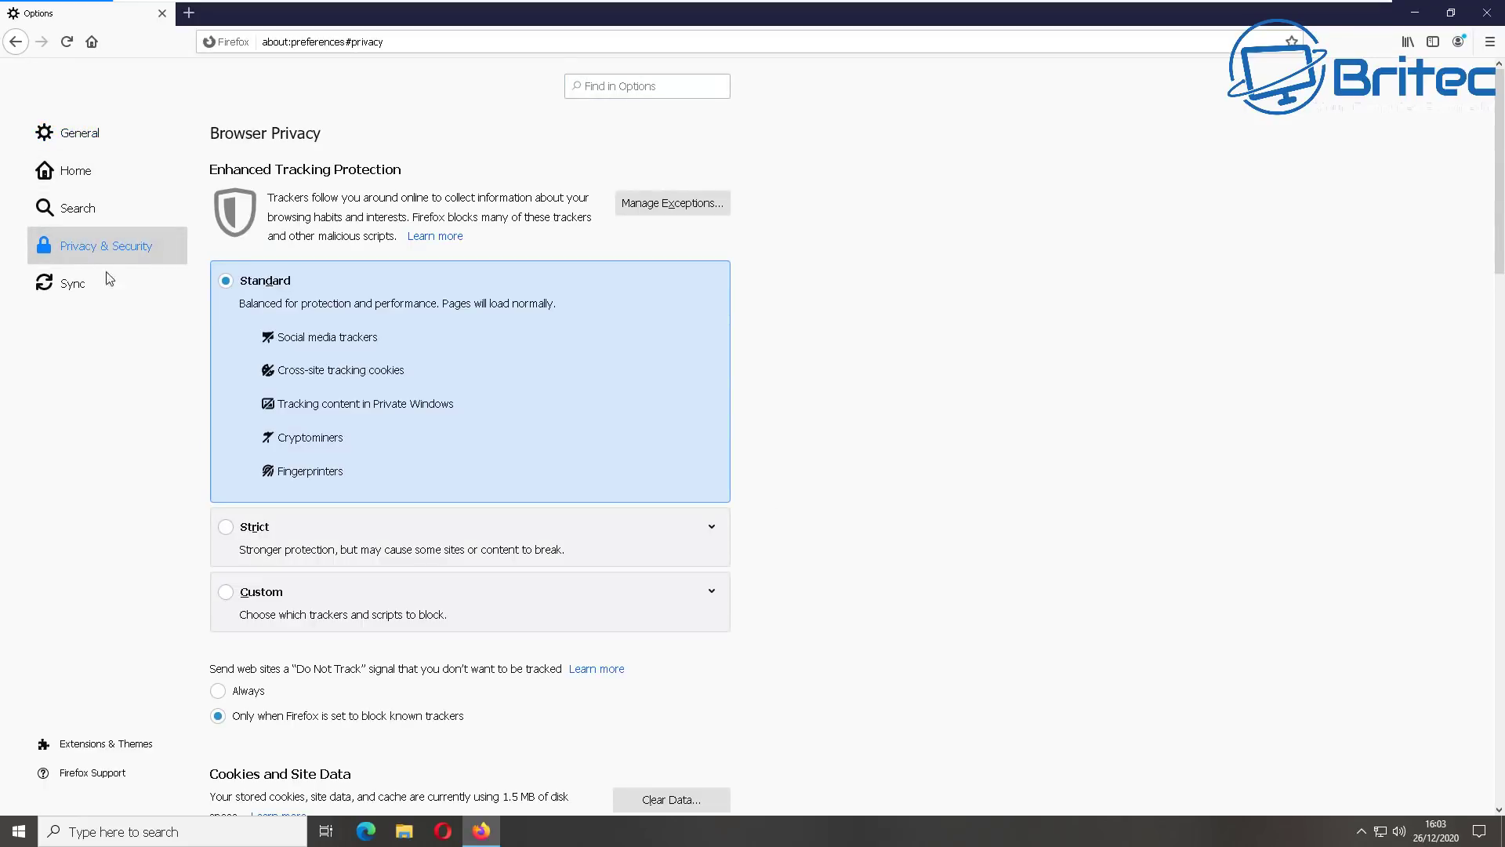
scroll(748, 493, down, 4)
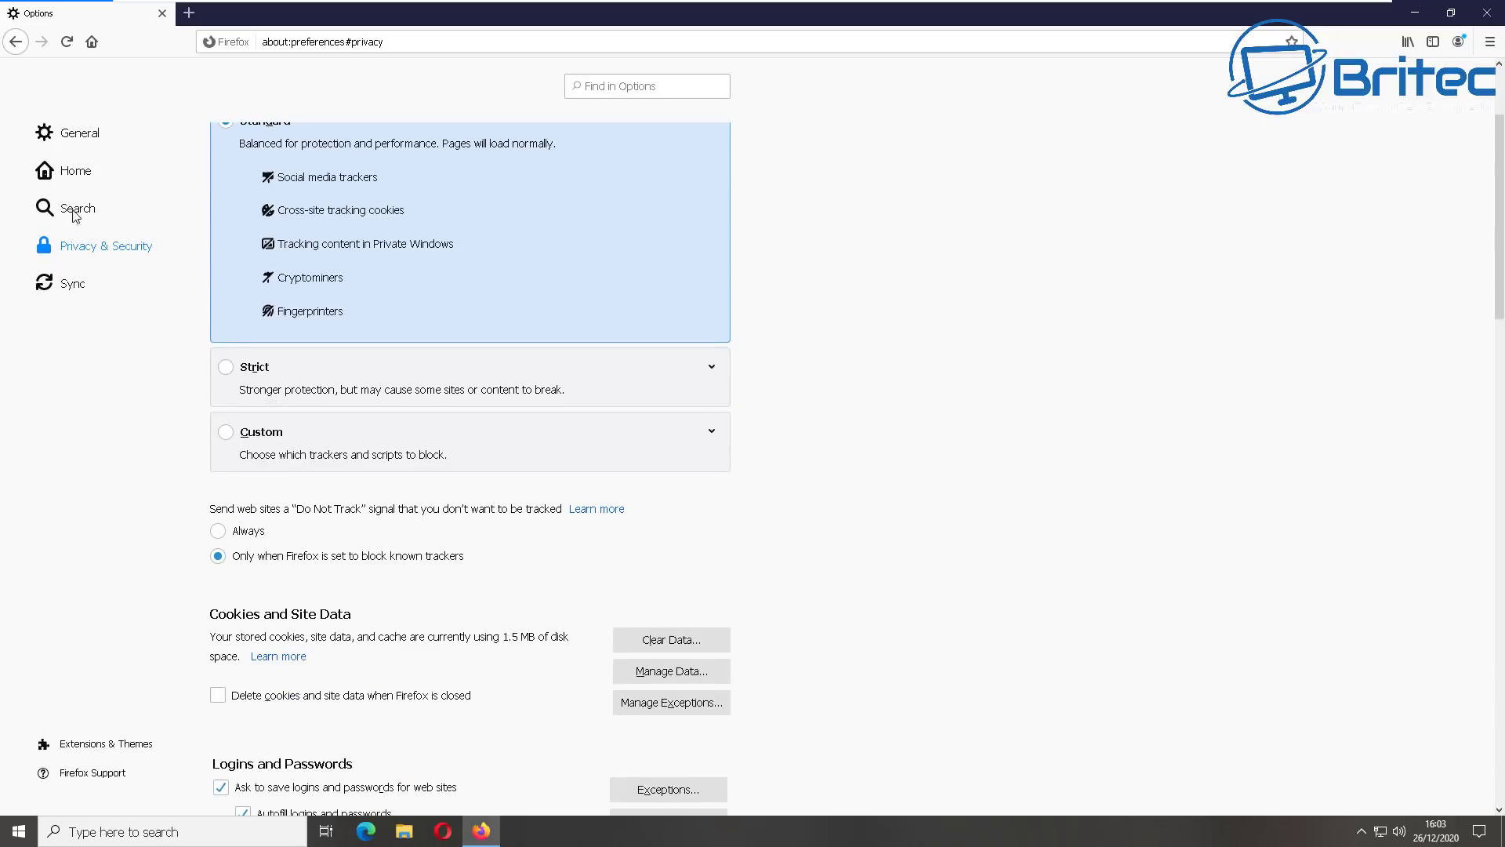
scroll(533, 568, down, 1)
scroll(533, 568, down, 3)
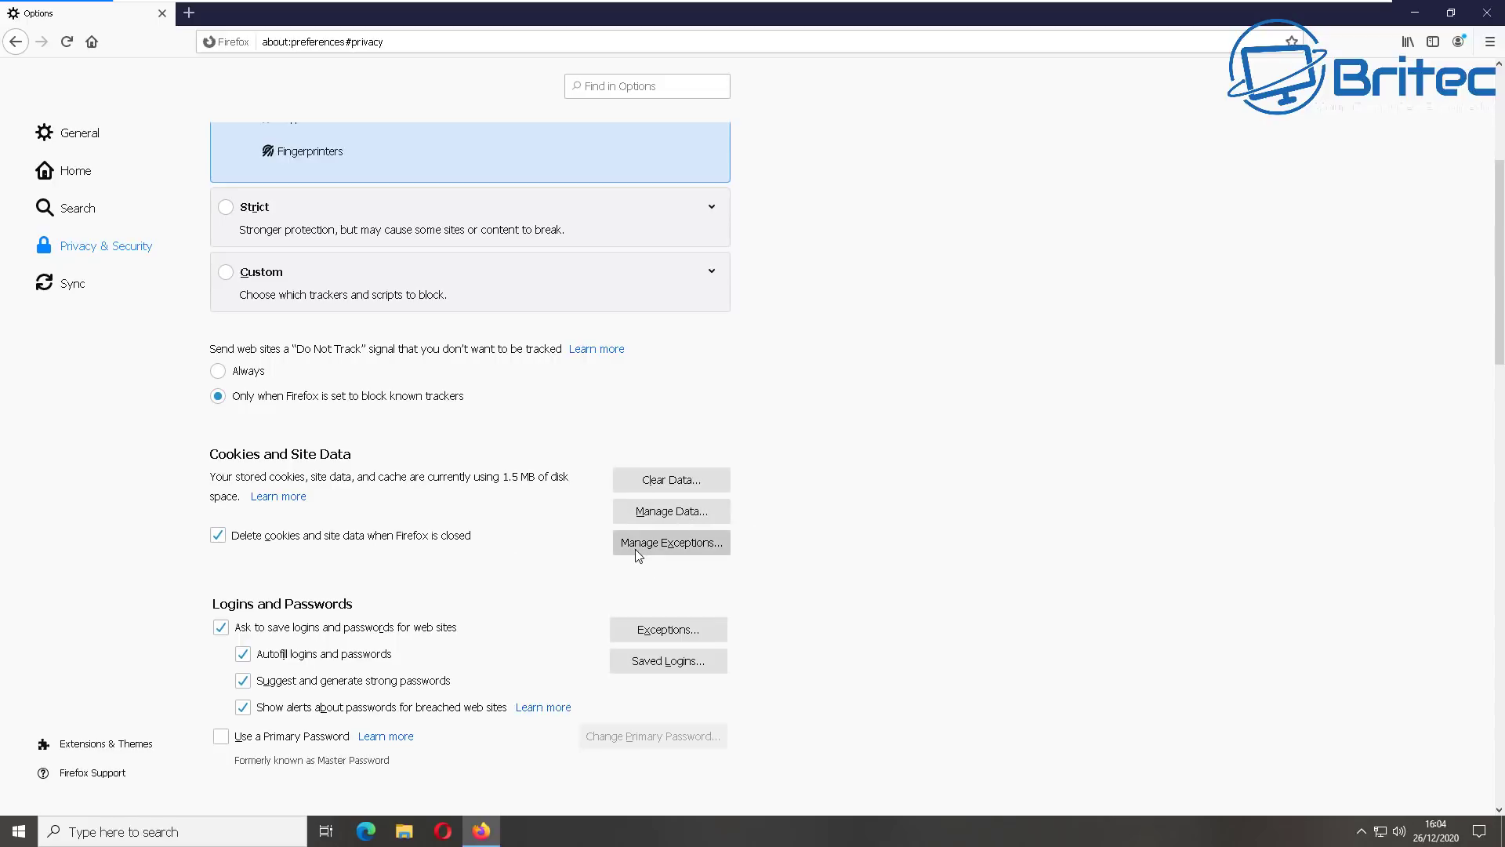
Step: Allow google.com in cookie exceptions, then remove all sites, cancel, and close Firefox
click(682, 549)
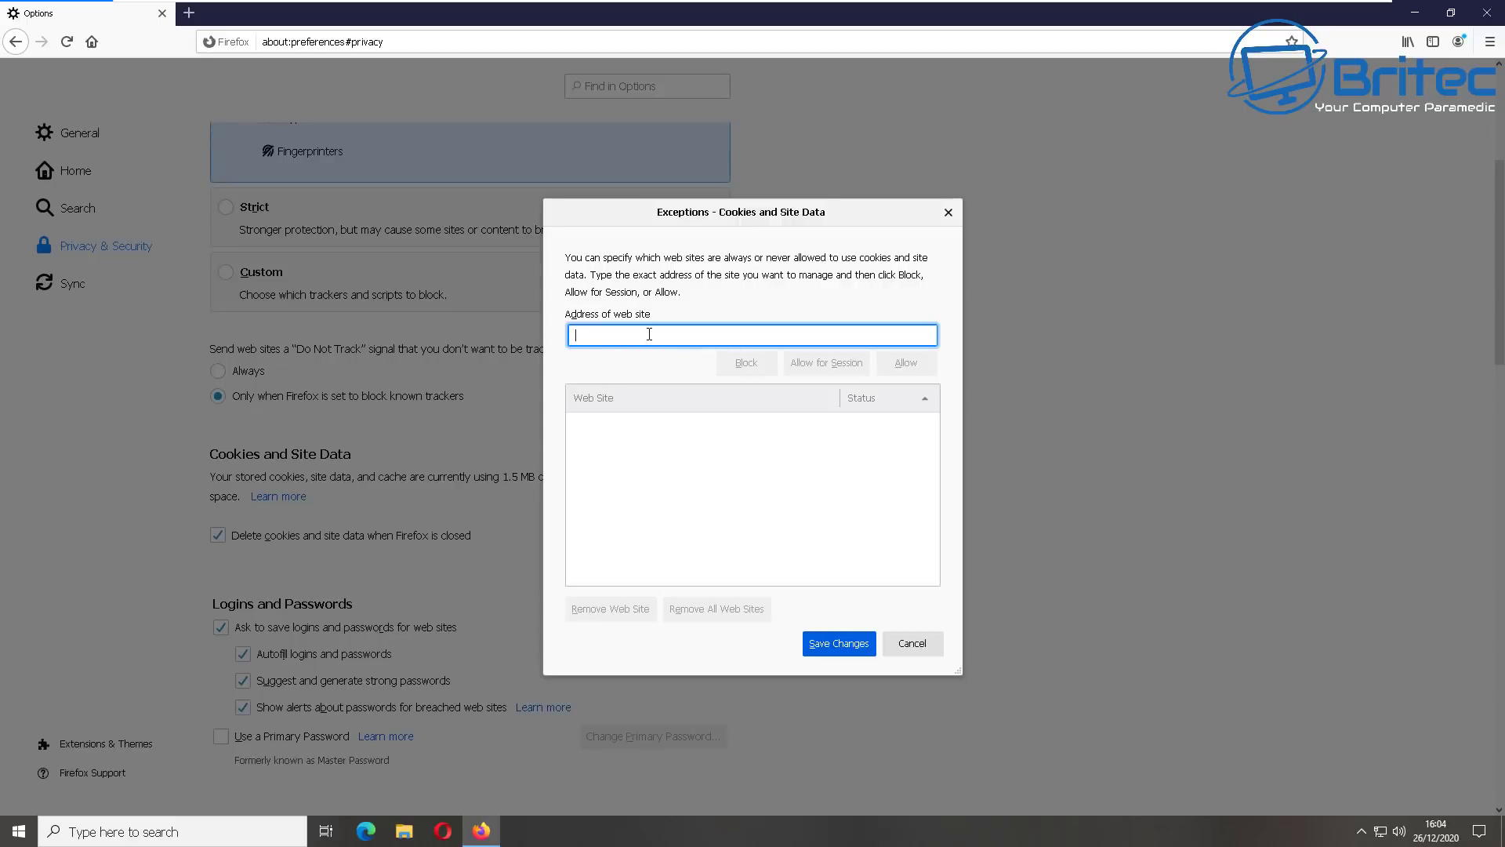
text(g)
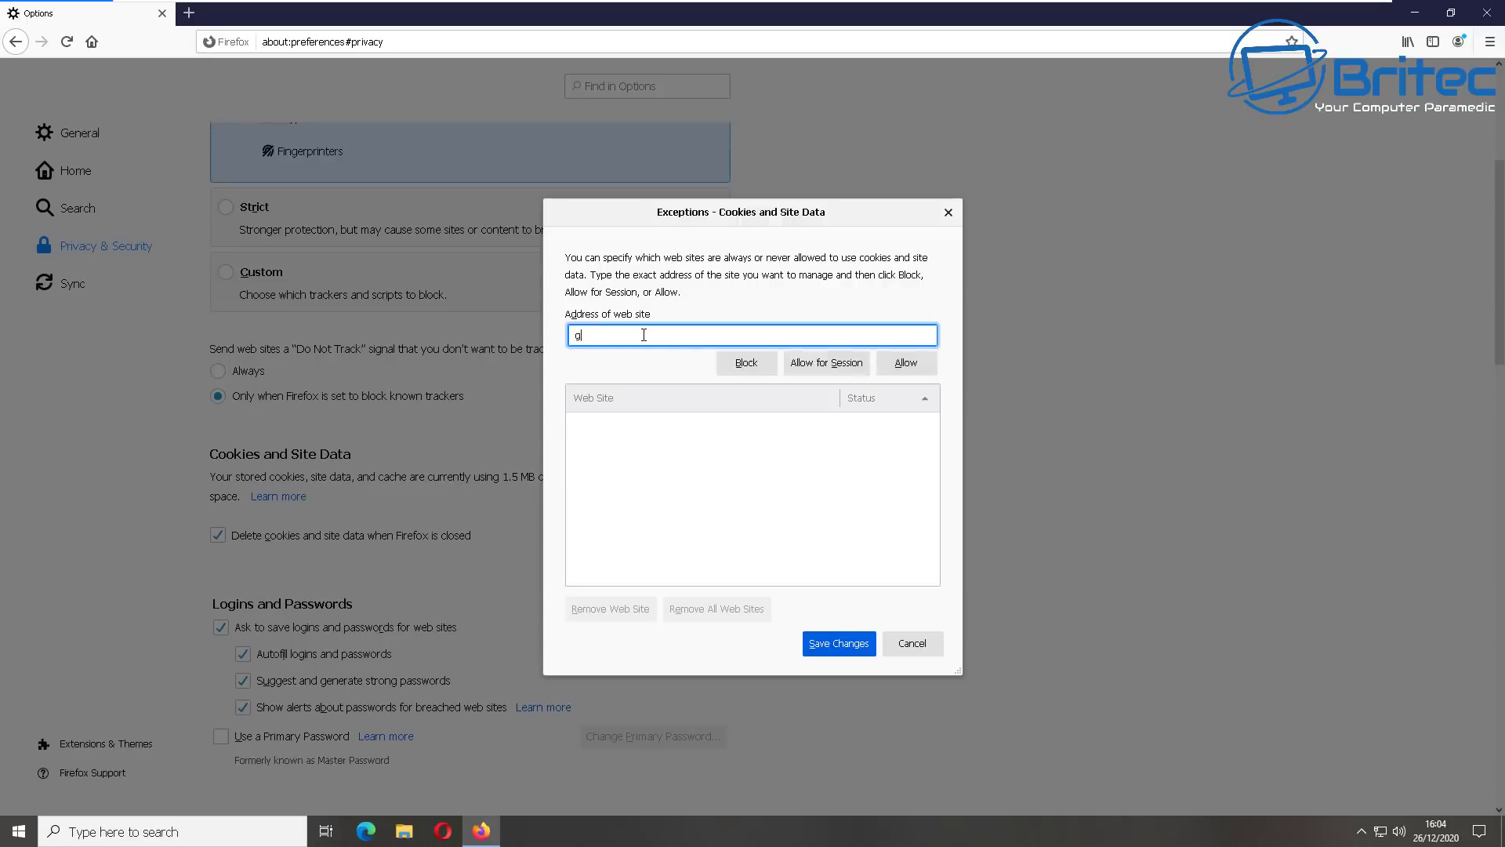
text(oogle.com)
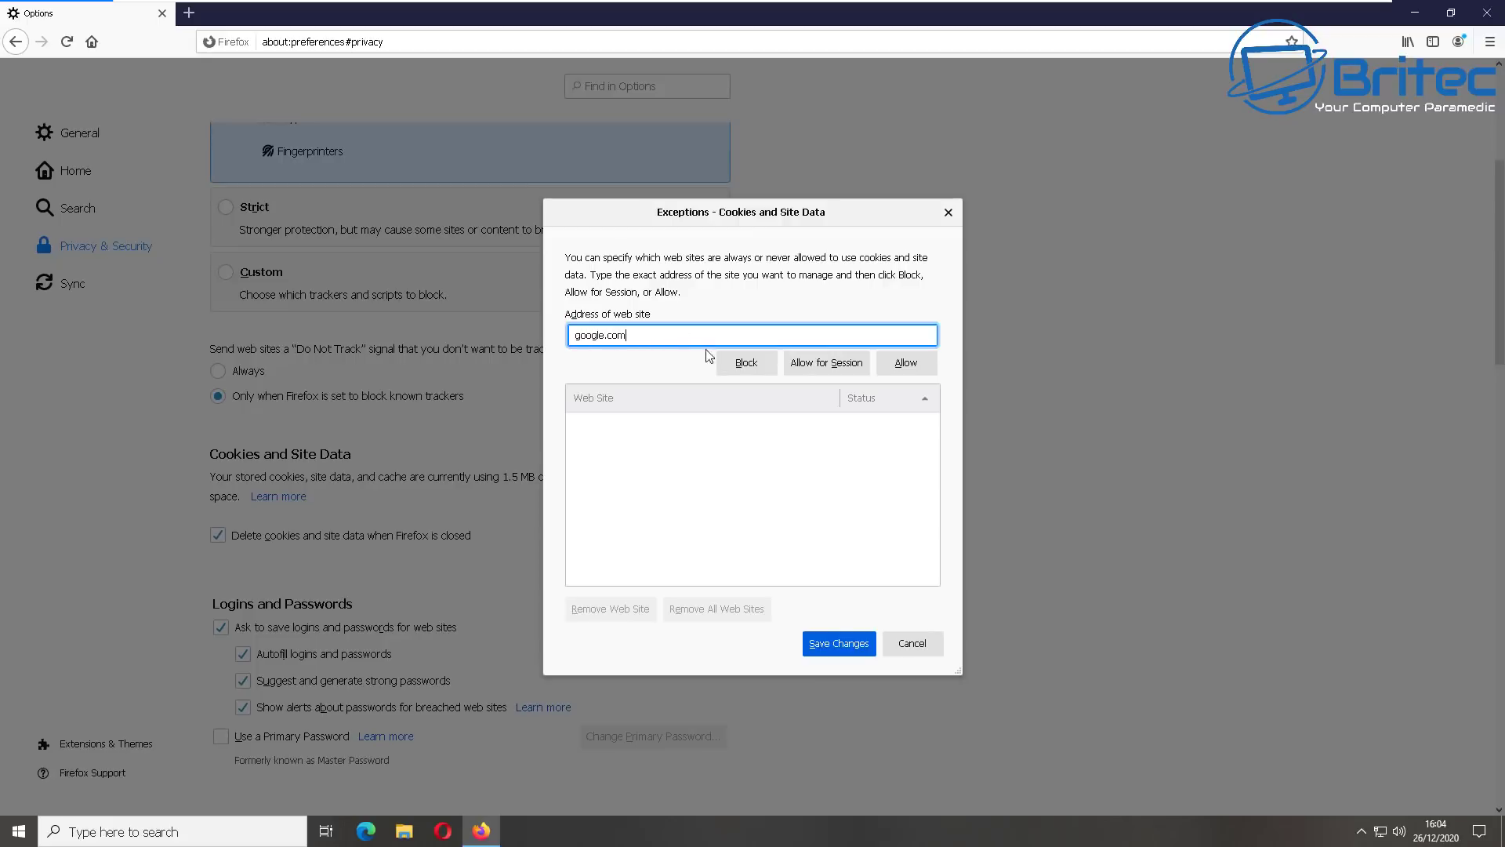
click(901, 363)
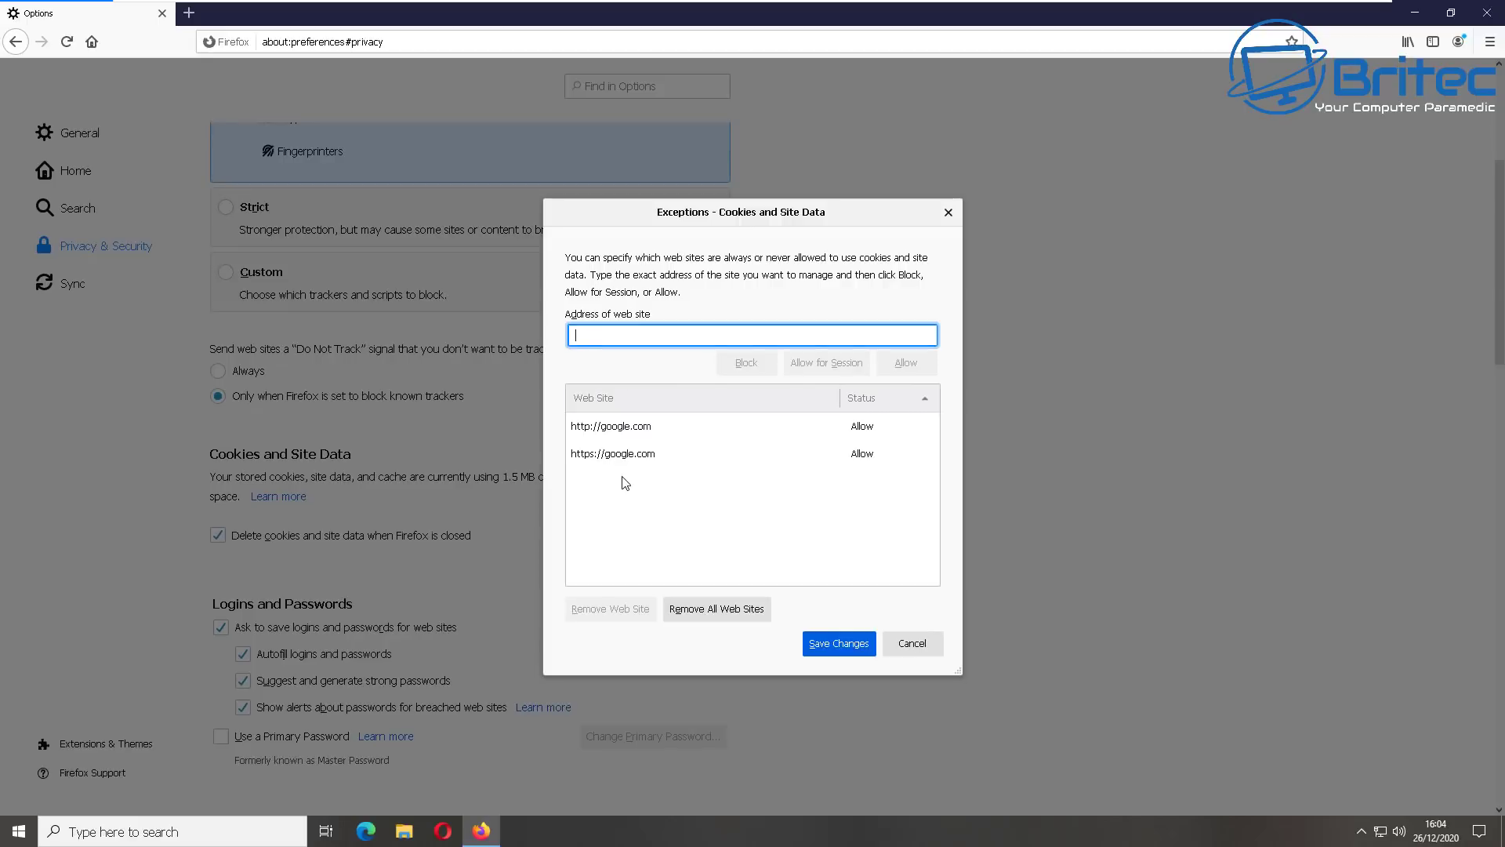
click(739, 608)
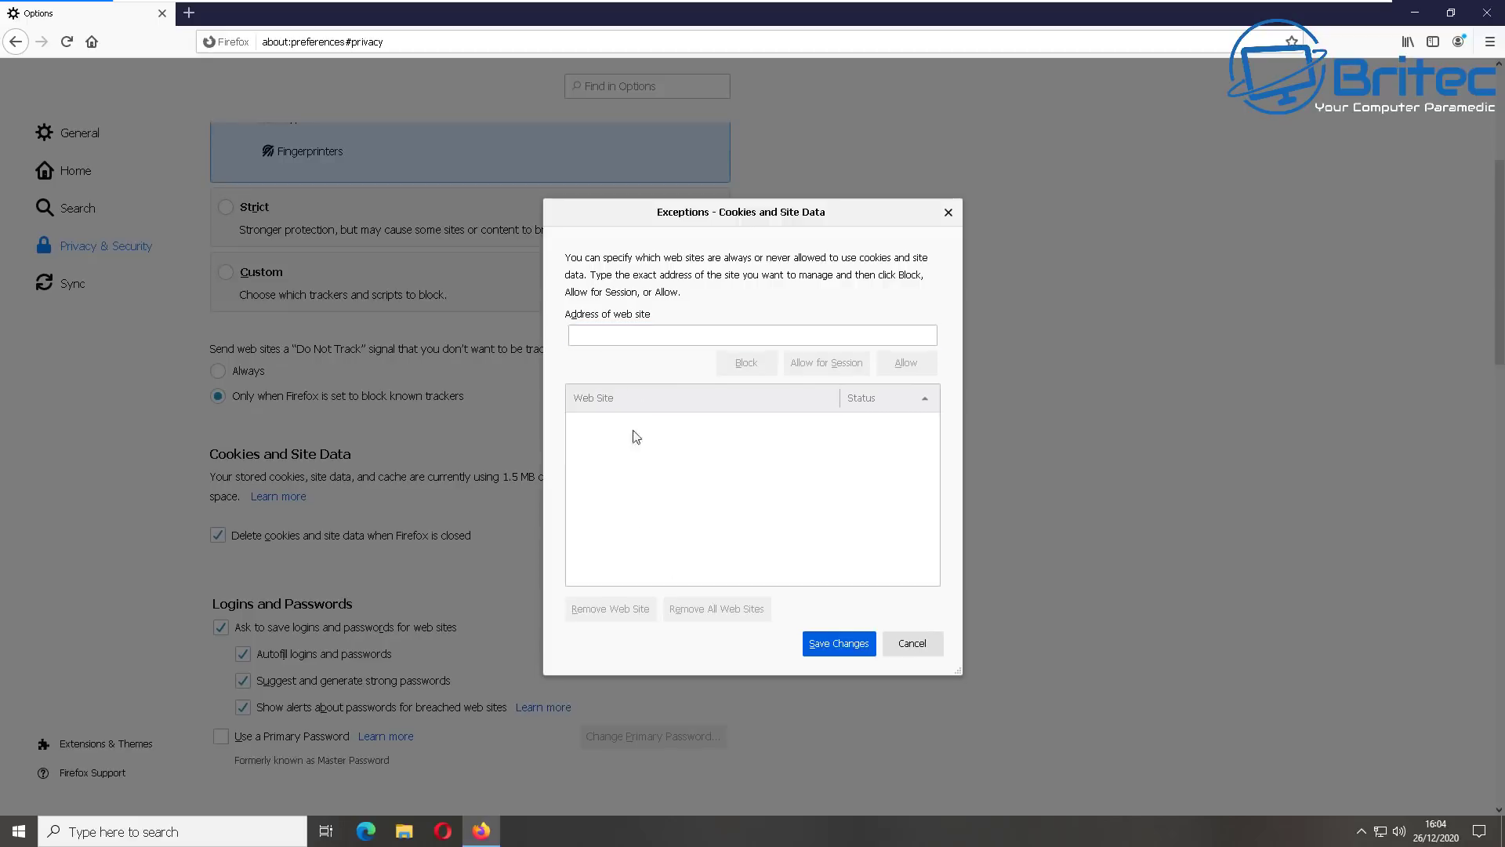
click(913, 643)
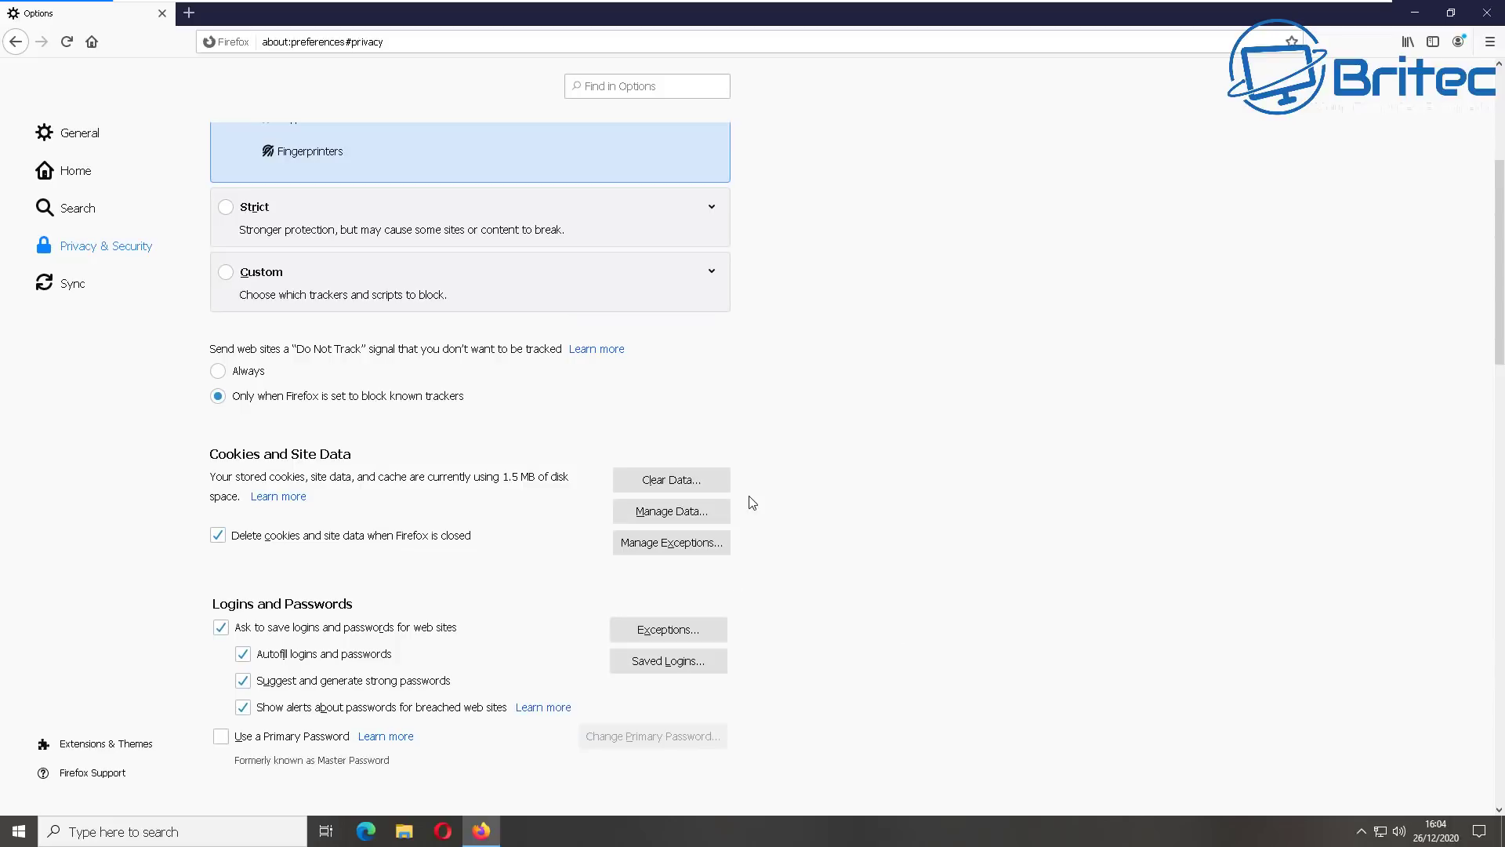
click(1486, 13)
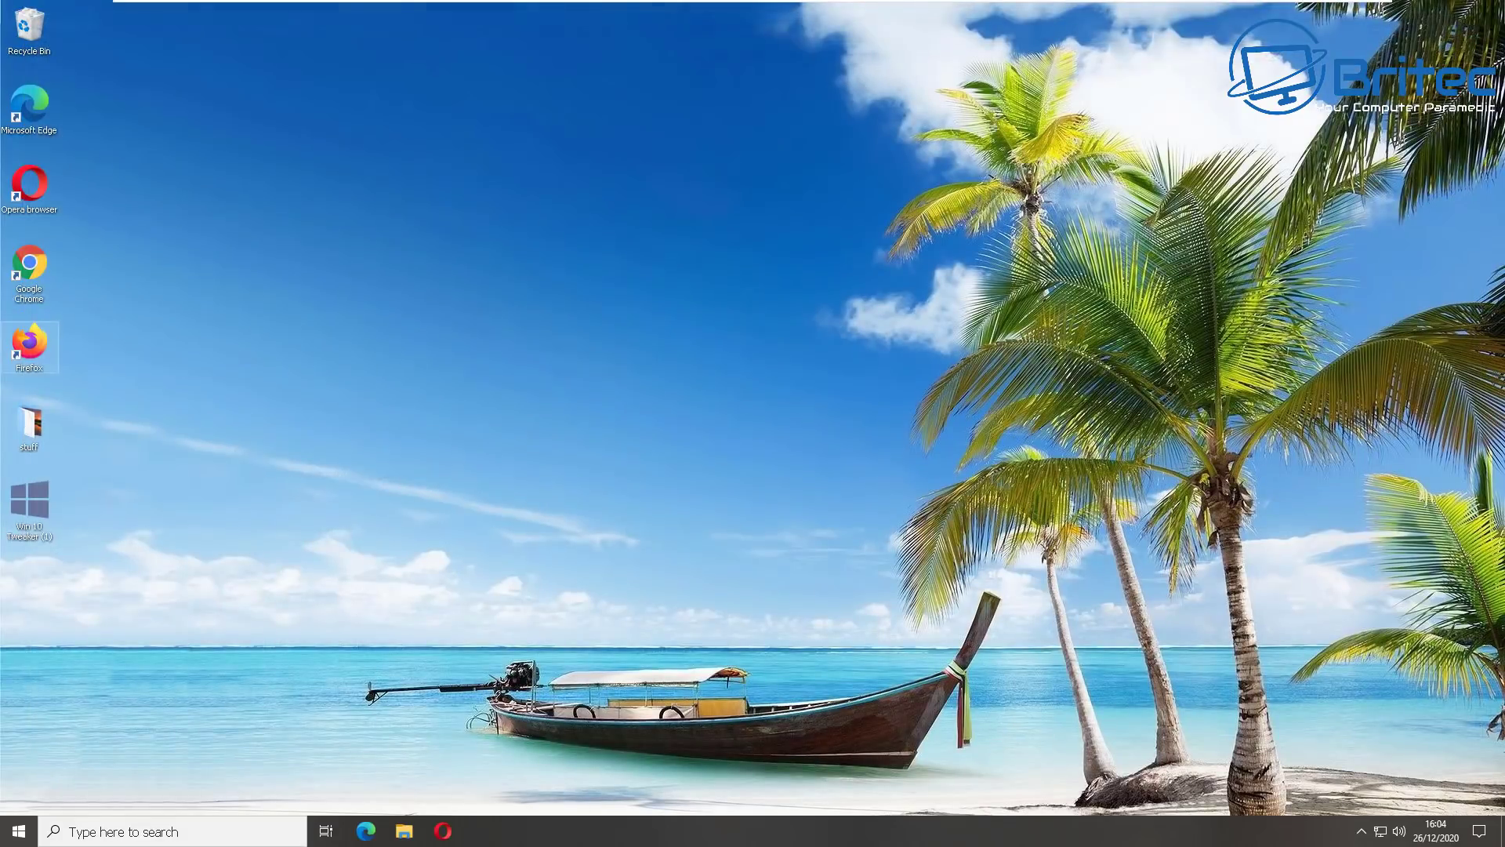
Step: Launch Microsoft Edge and open its '...' Settings and more menu
double_click(41, 105)
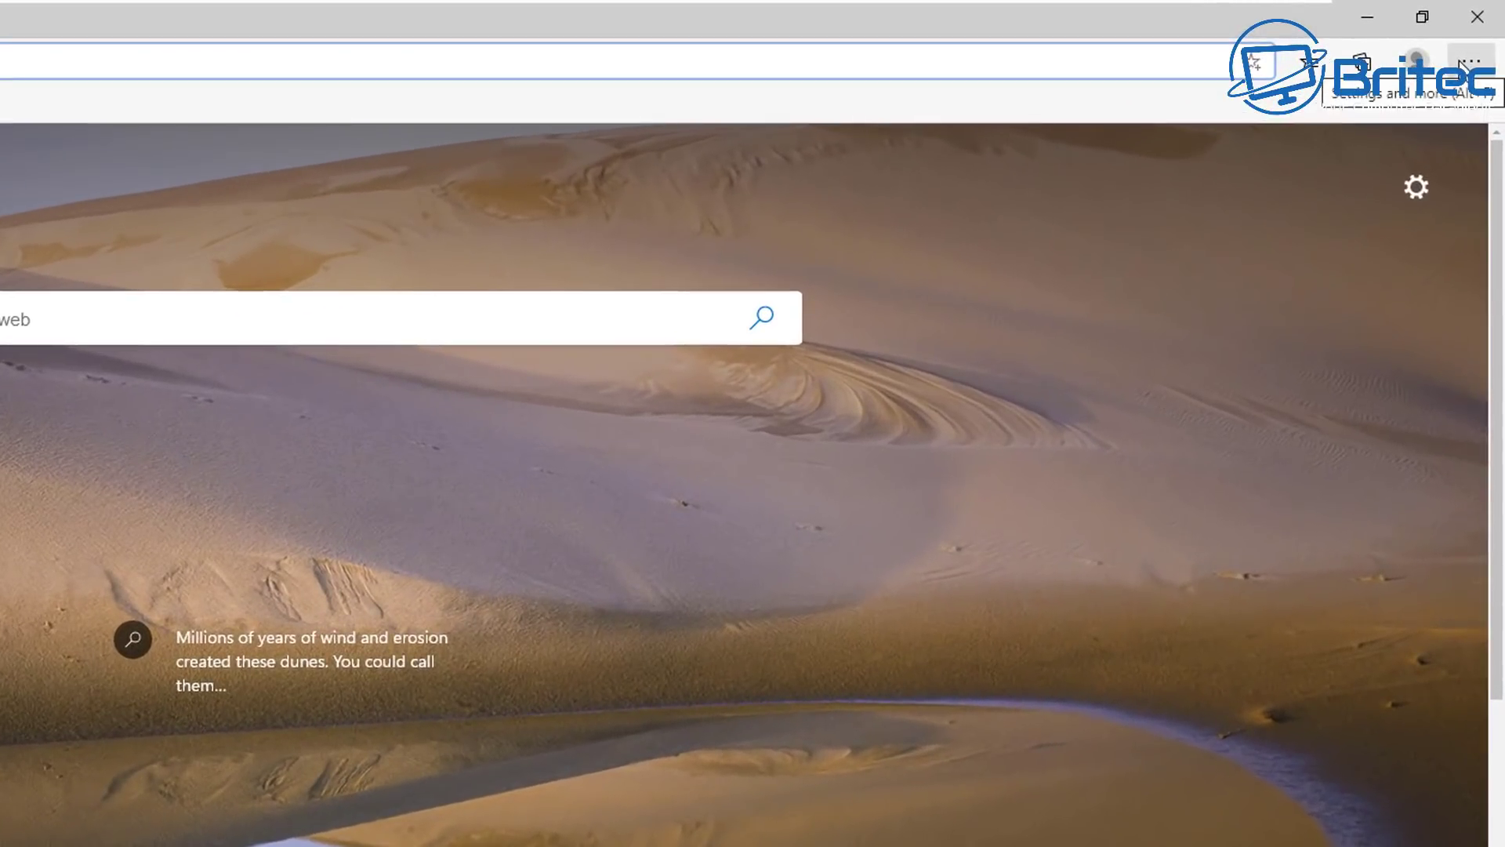
click(1464, 67)
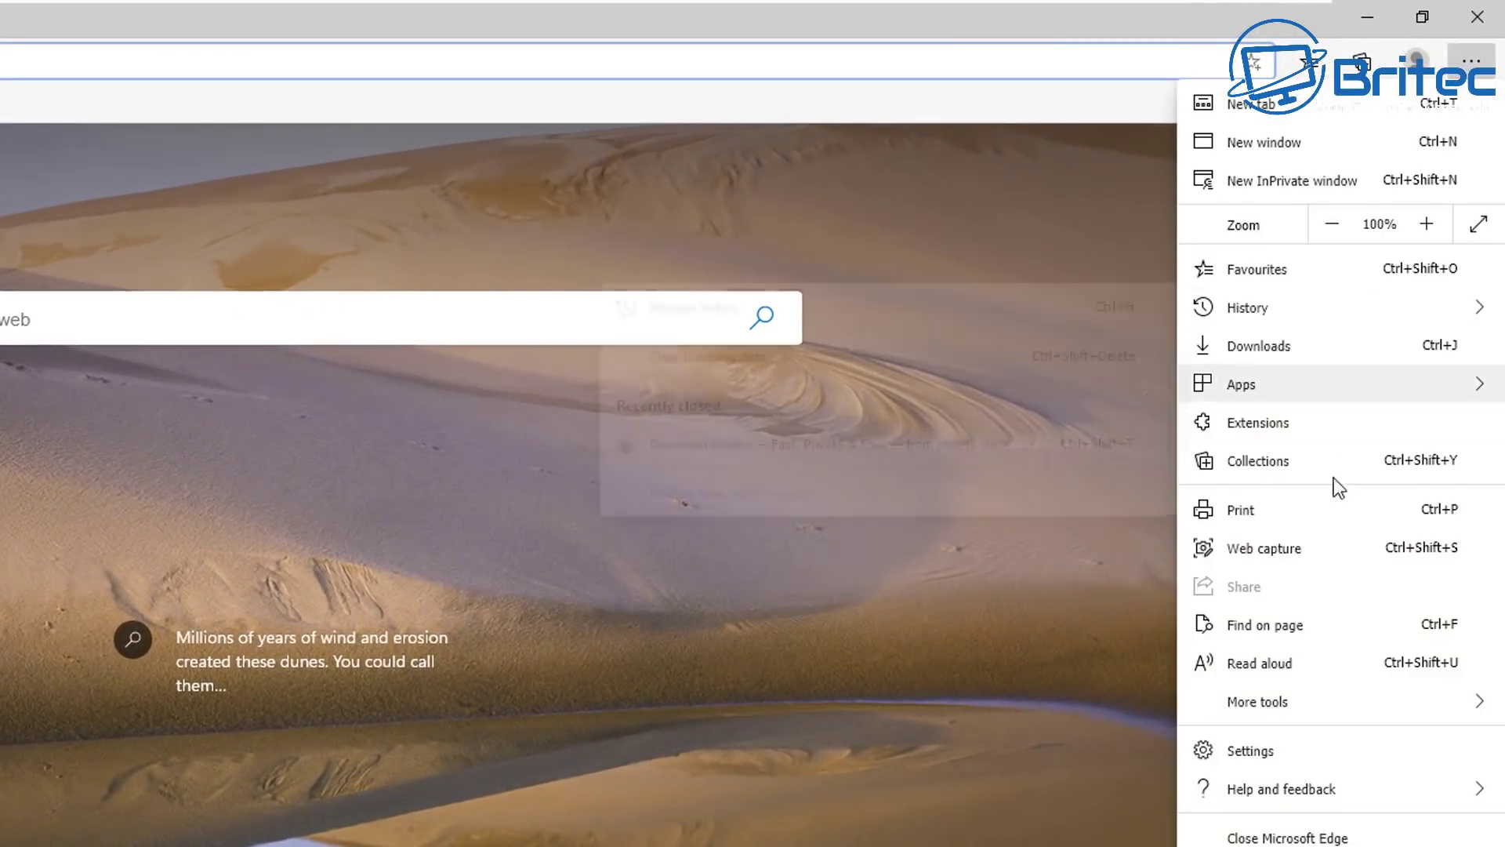
Step: Open Edge Settings > Privacy, search, and services down to Clear browsing data
click(1298, 751)
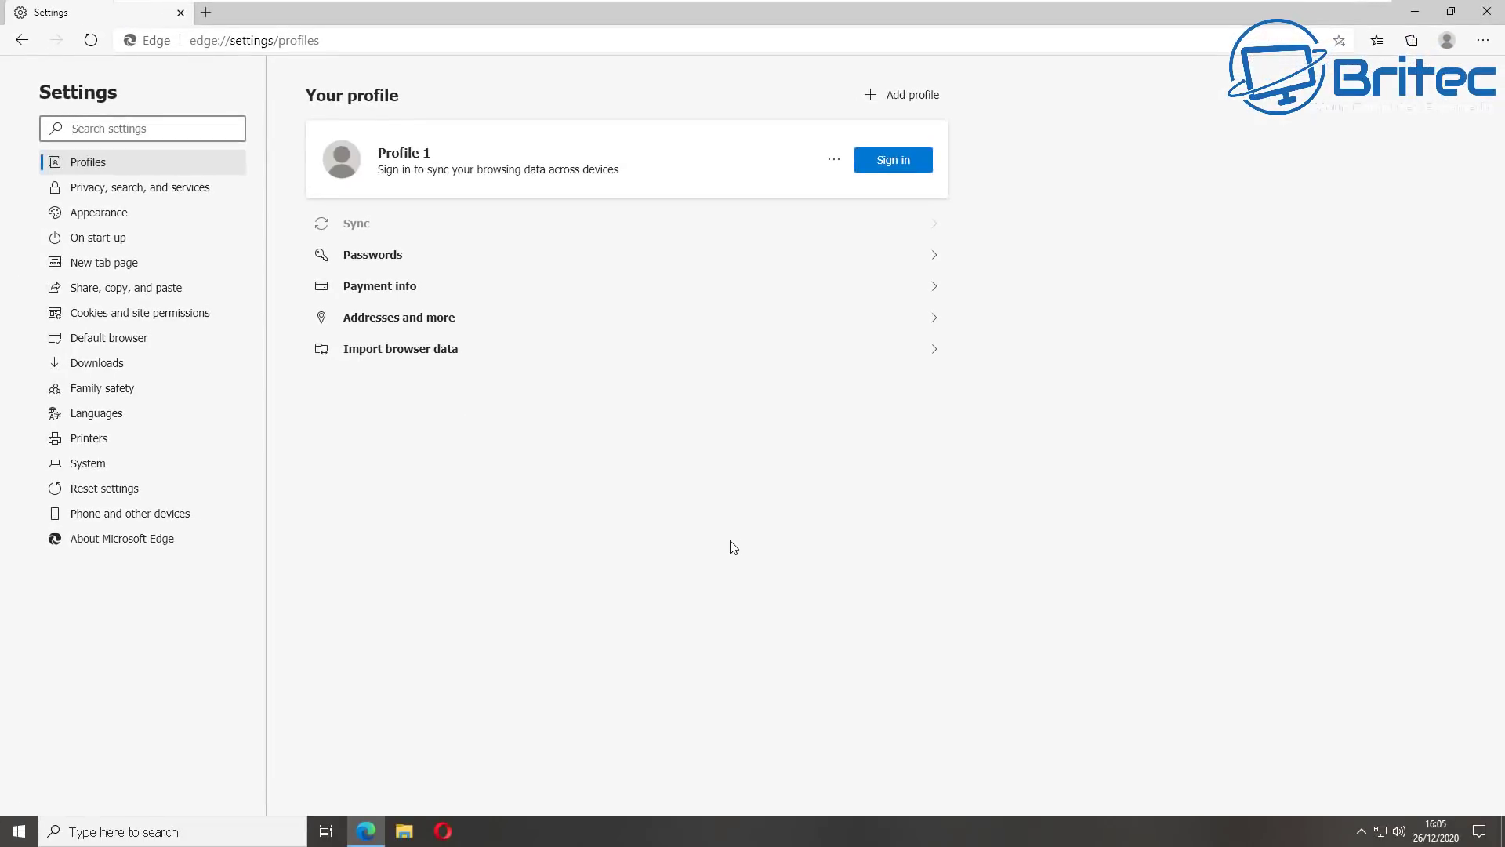
click(94, 191)
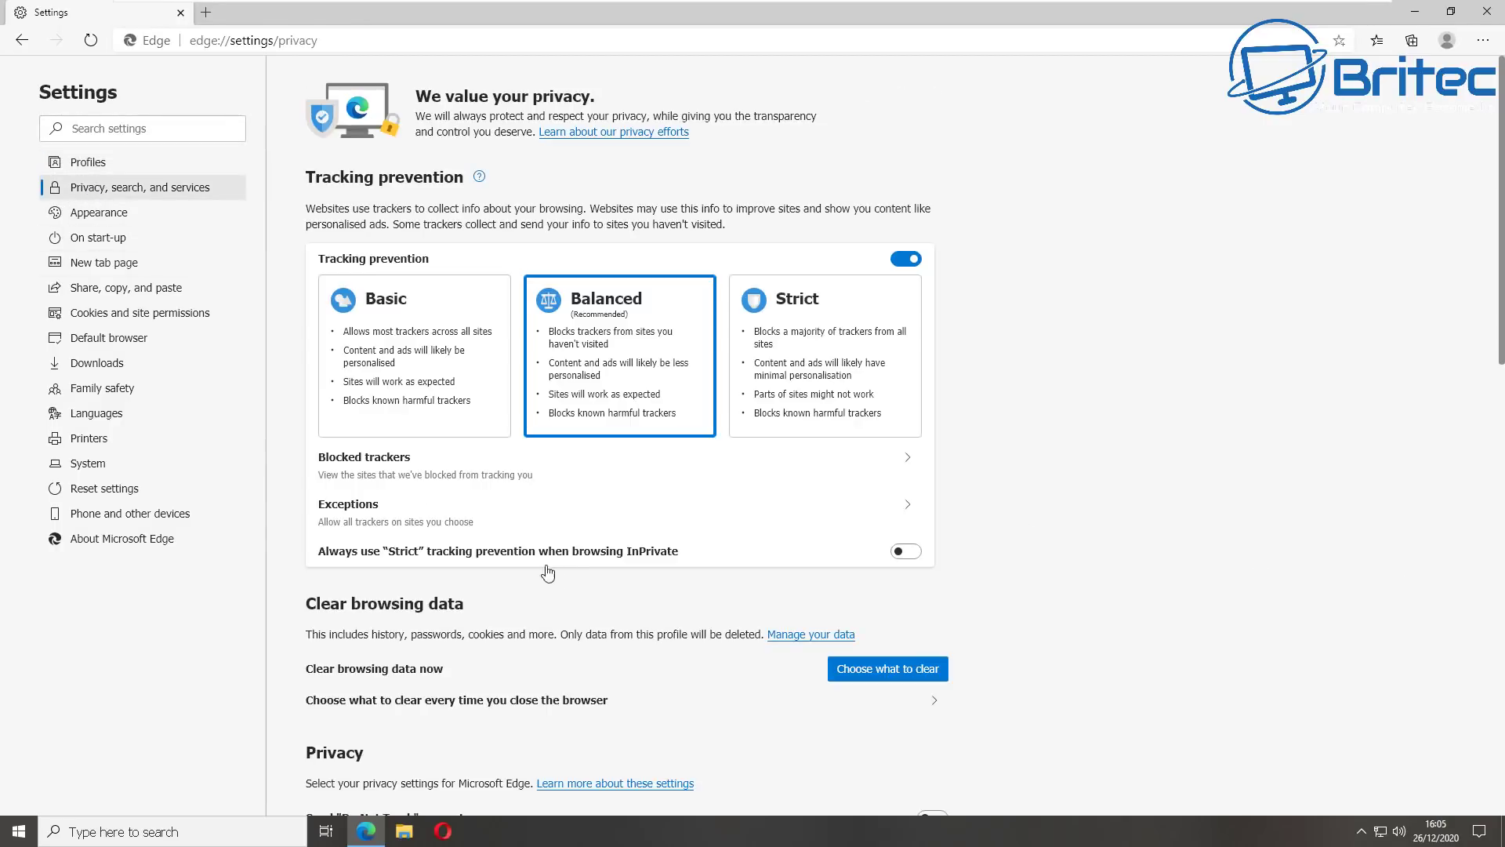
scroll(549, 570, down, 3)
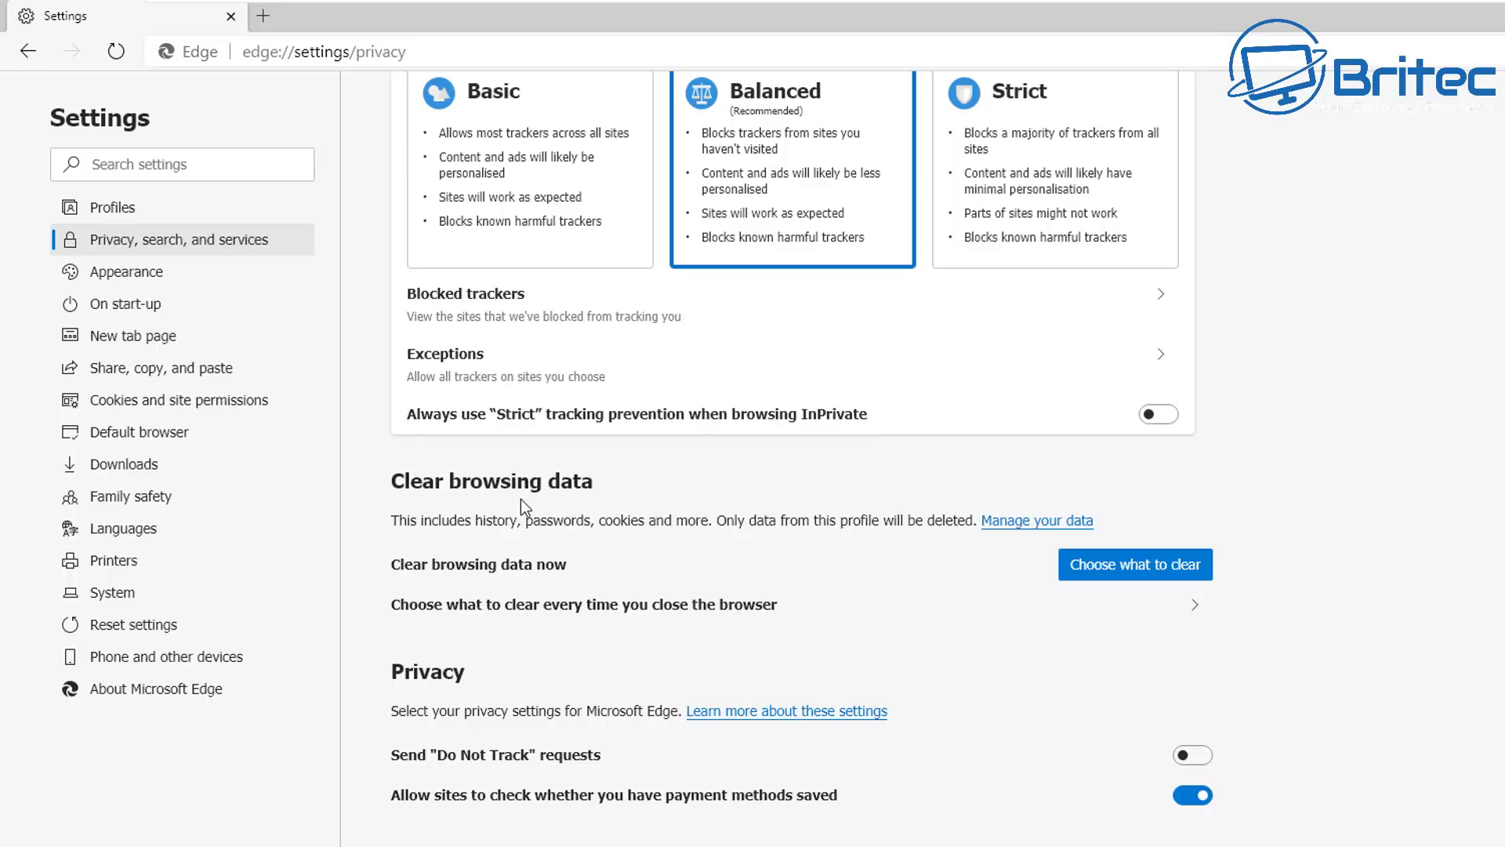
Step: Clear browsing history, download history and cookies on close, without adding any kept site
click(516, 610)
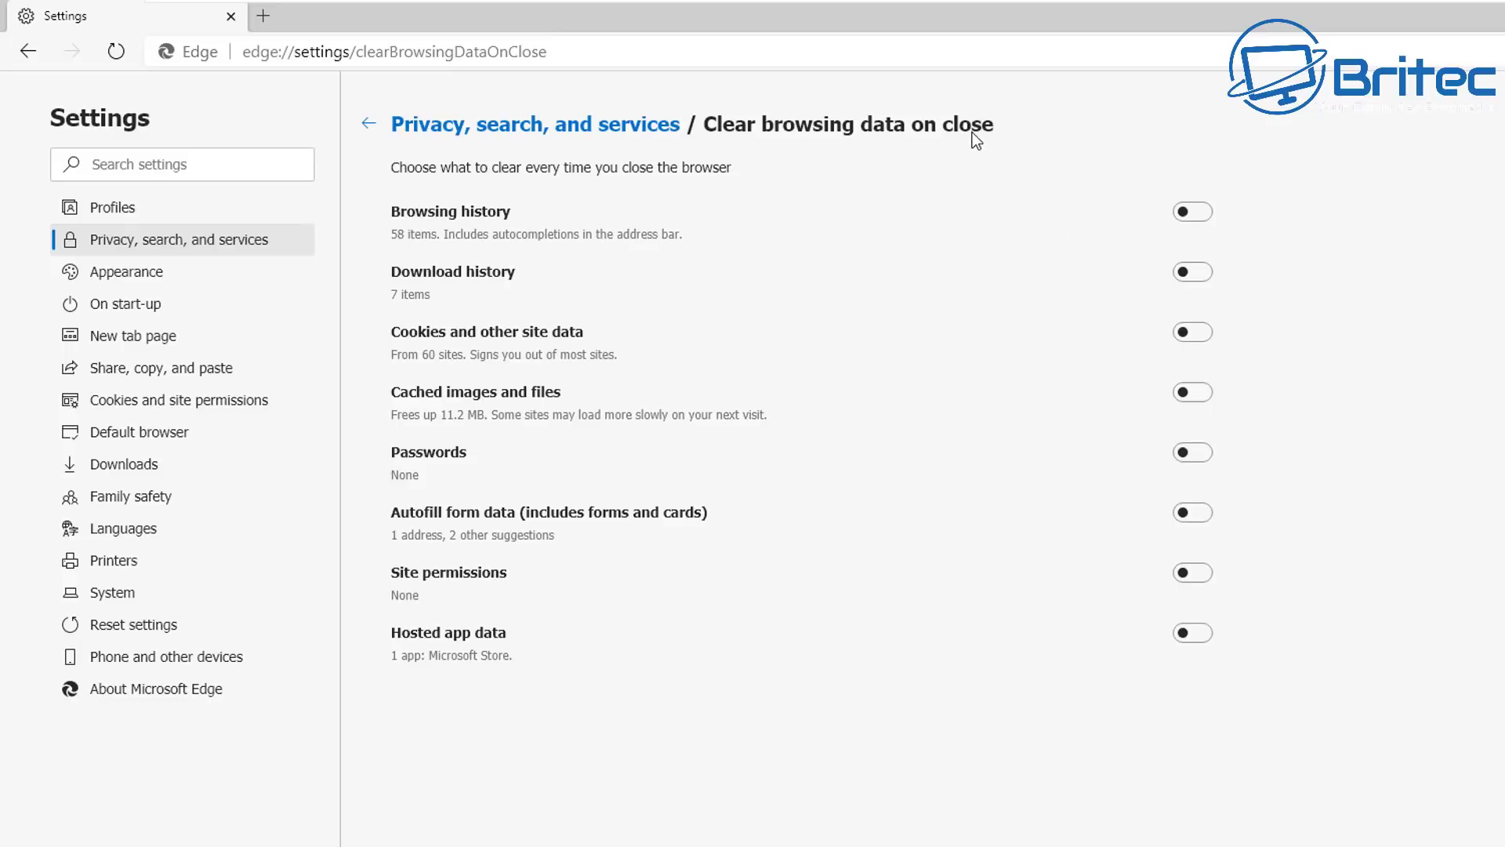
click(1192, 214)
click(1191, 276)
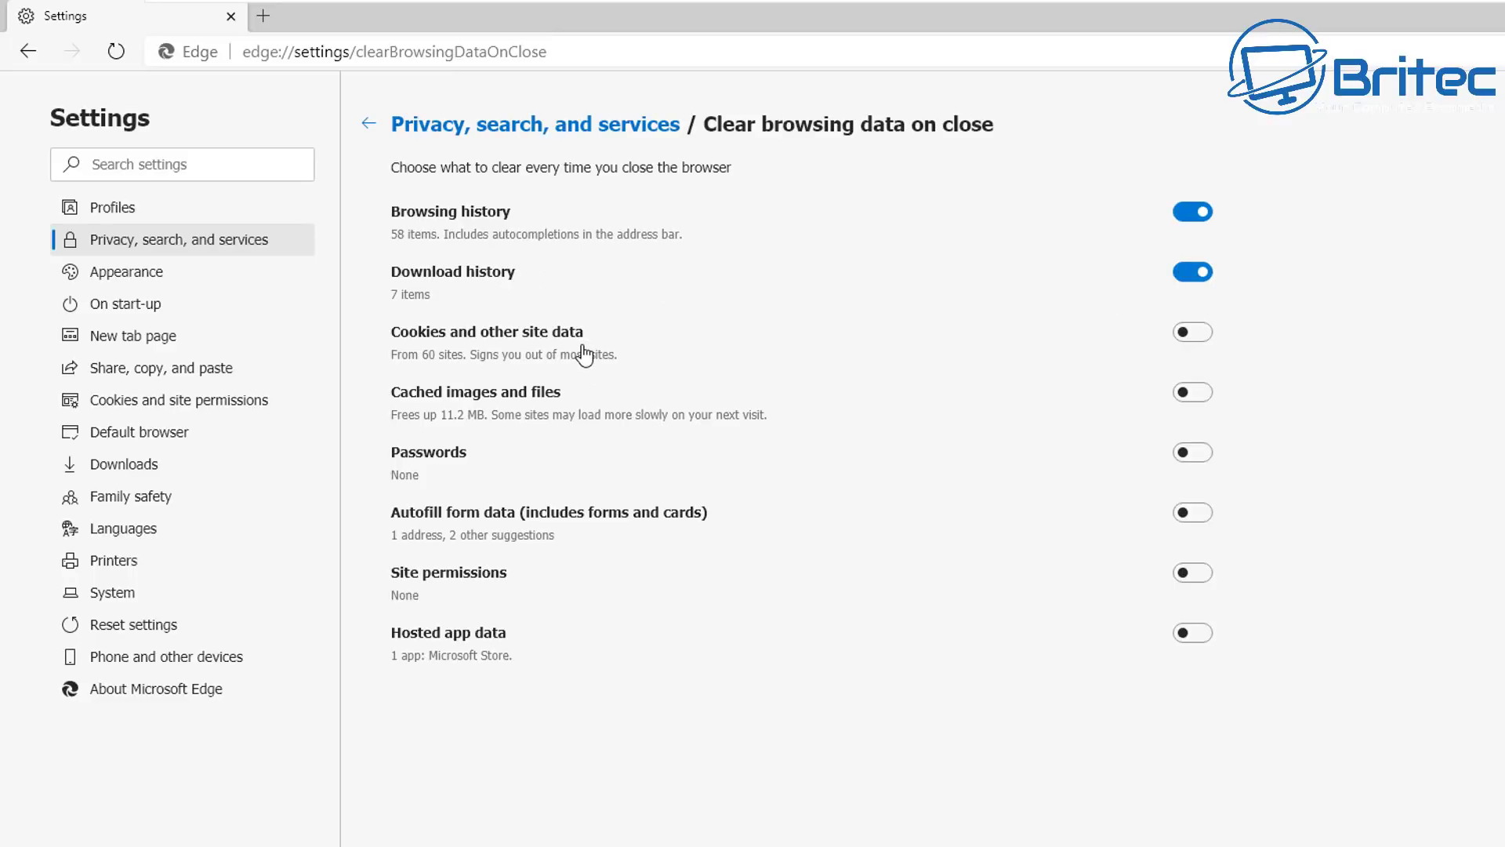
click(1193, 332)
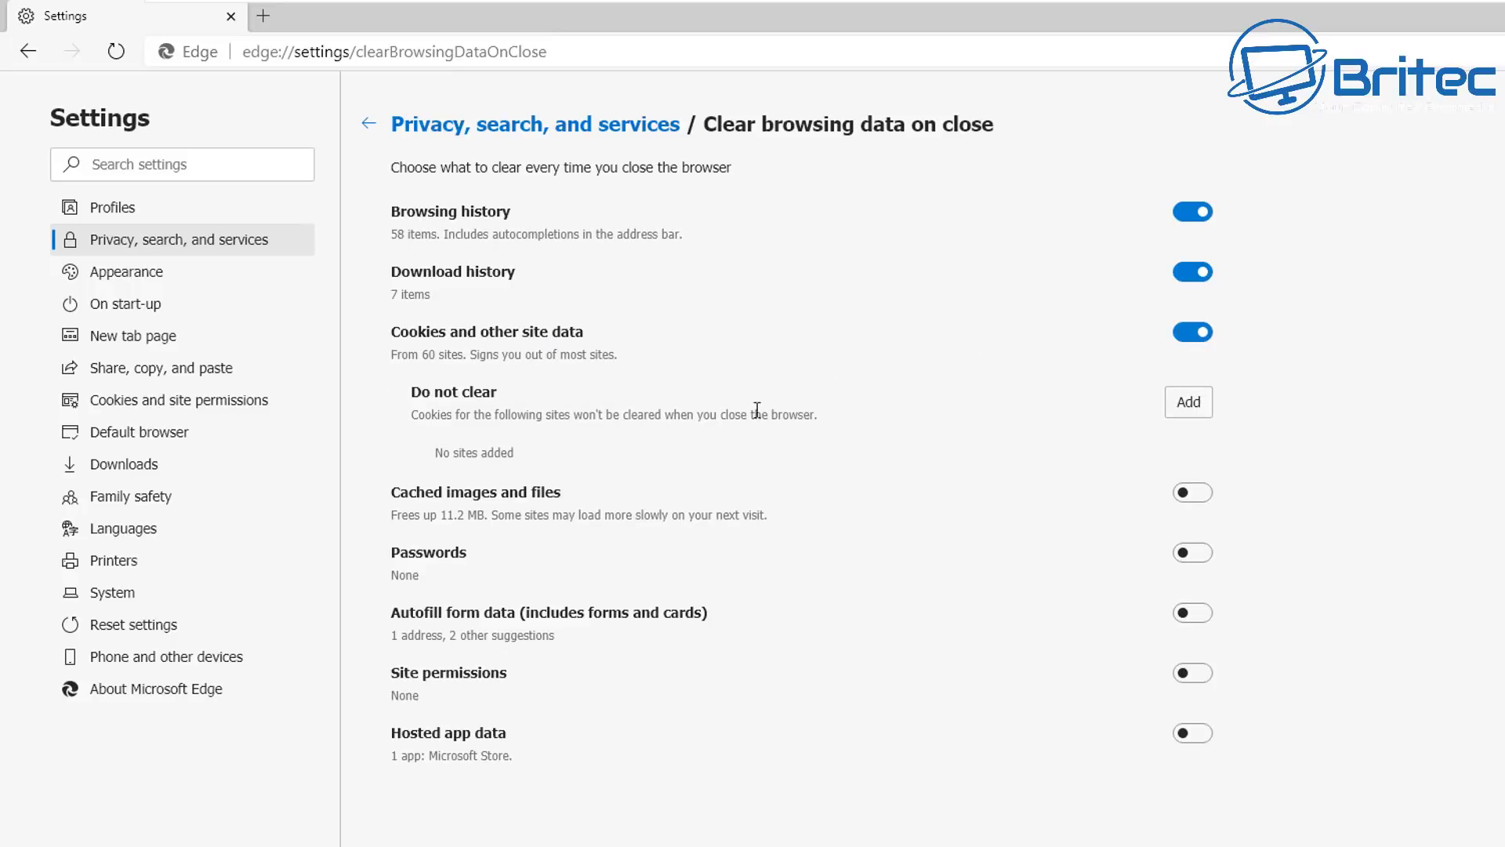
click(1183, 403)
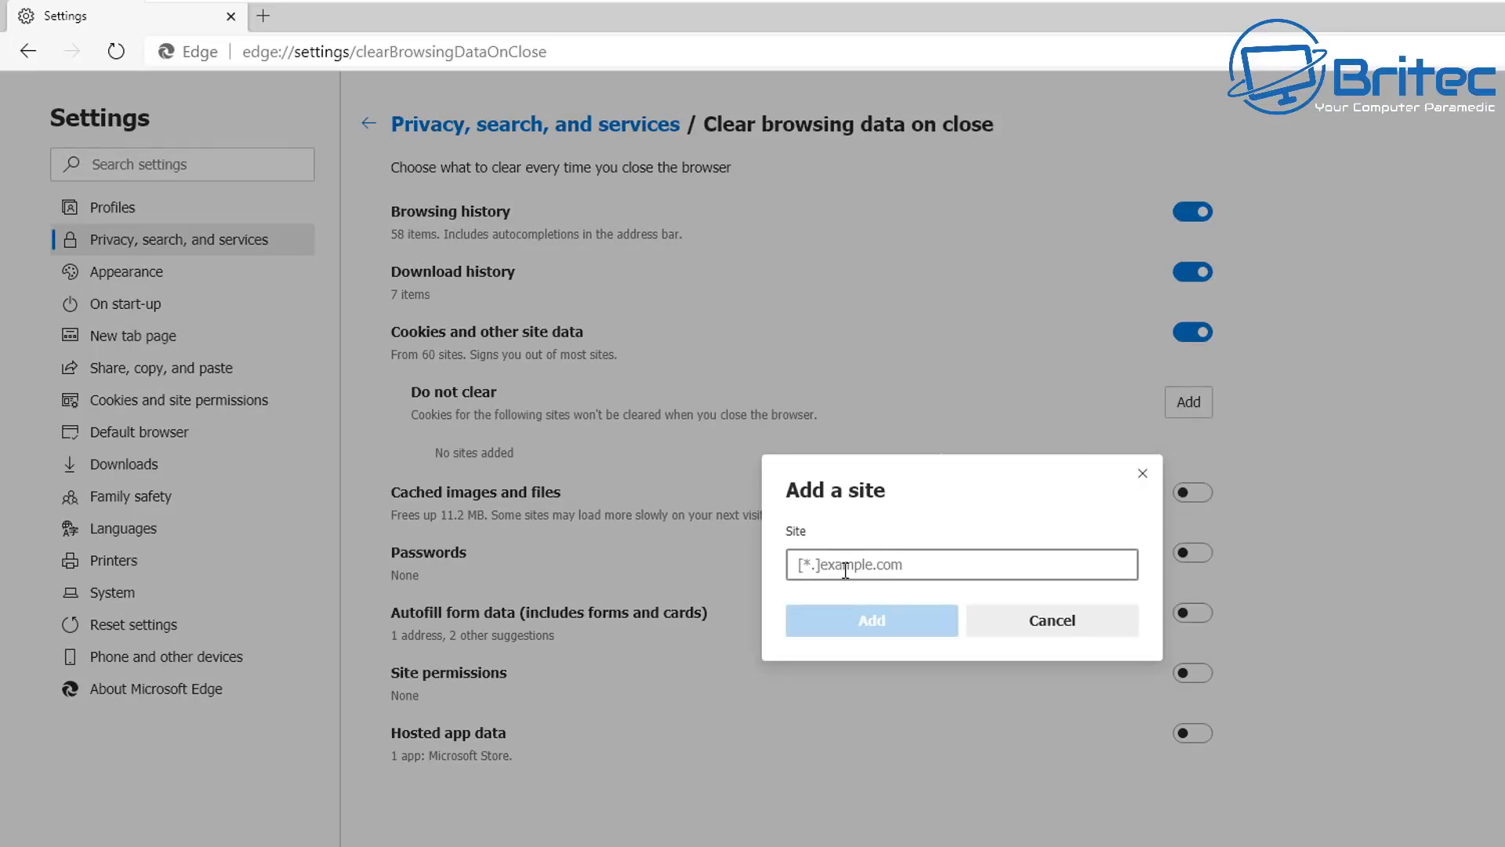
click(1059, 630)
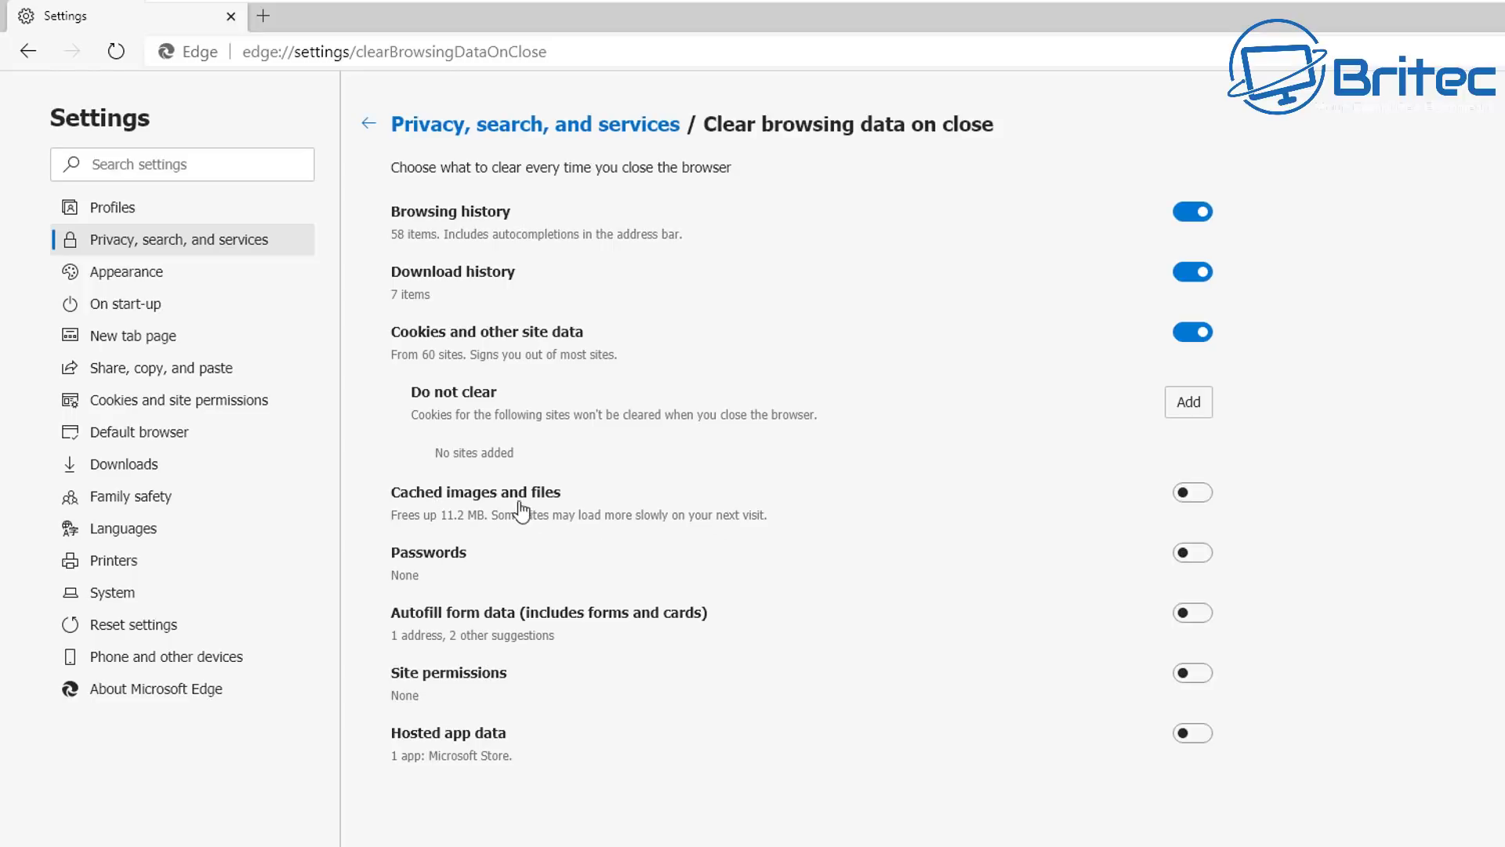
Step: Also clear cached images and files, autofill data, hosted app data and site permissions on close
click(1203, 502)
click(1188, 617)
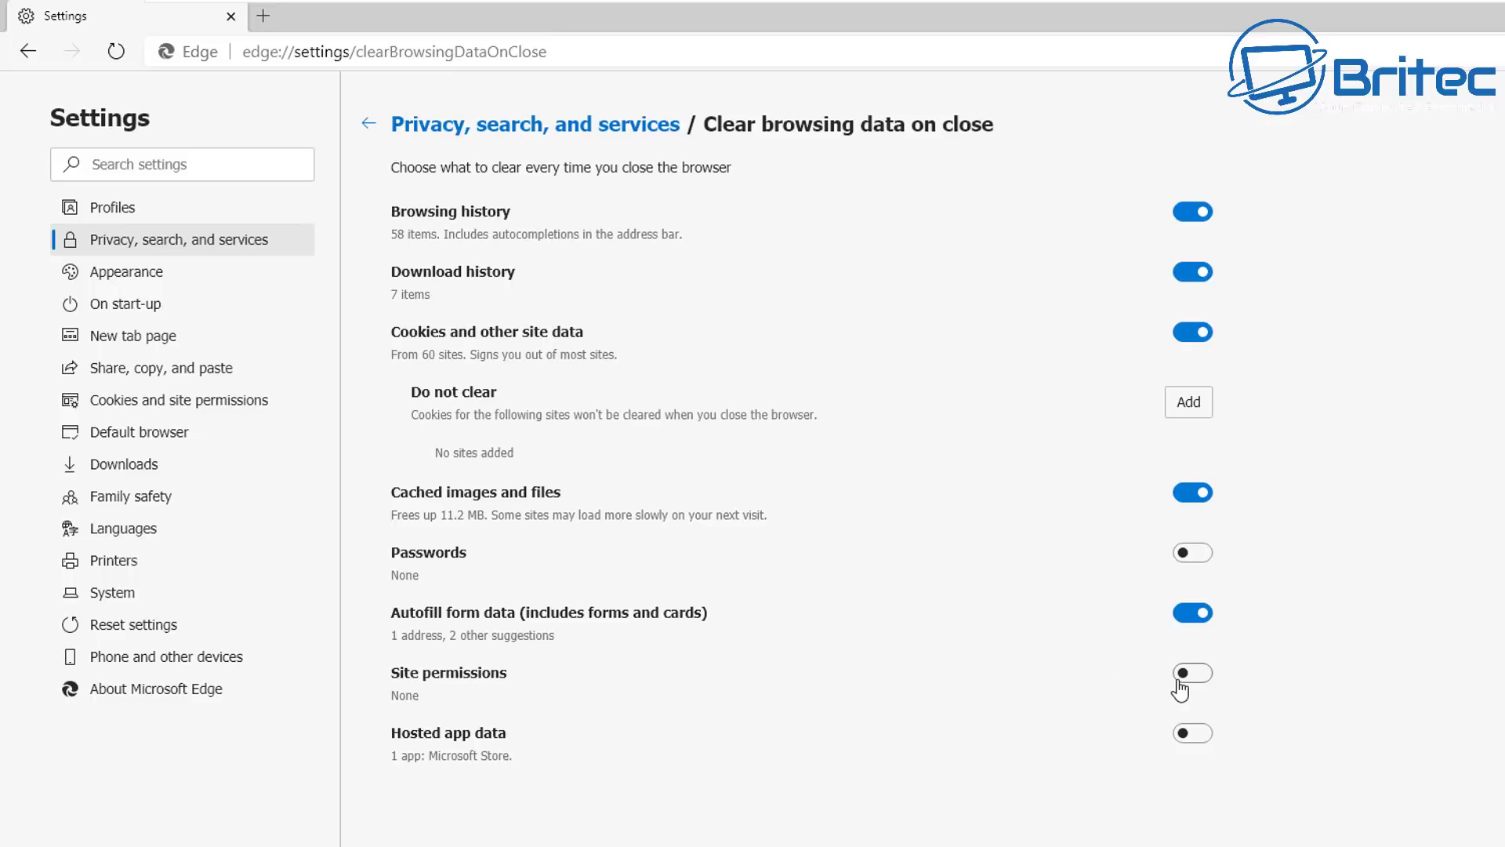
click(1193, 732)
click(1188, 672)
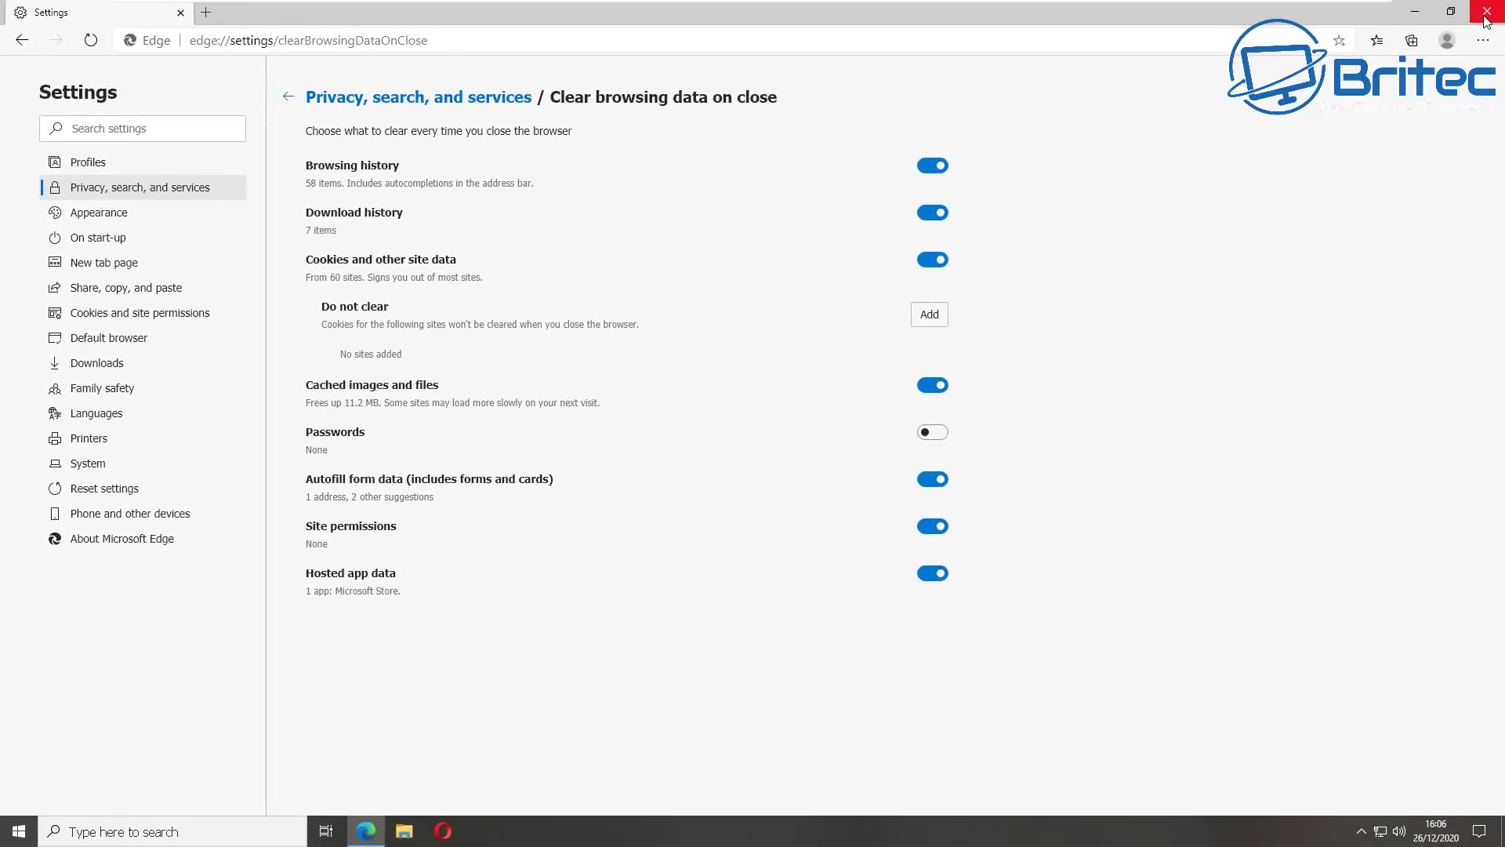
Step: Close Edge and open Internet Explorer's Internet Options
click(1485, 22)
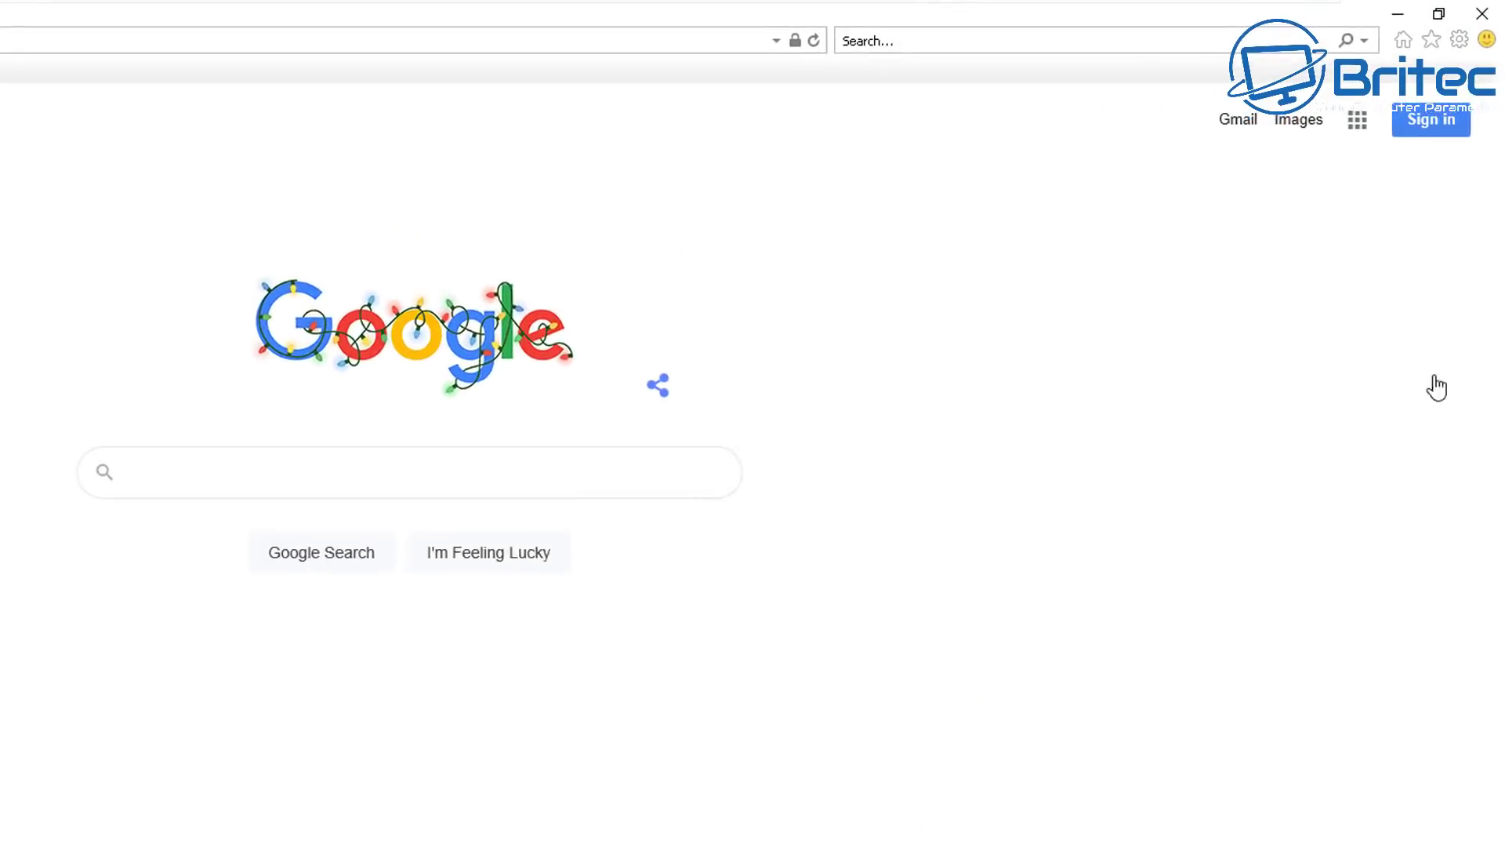
click(1456, 39)
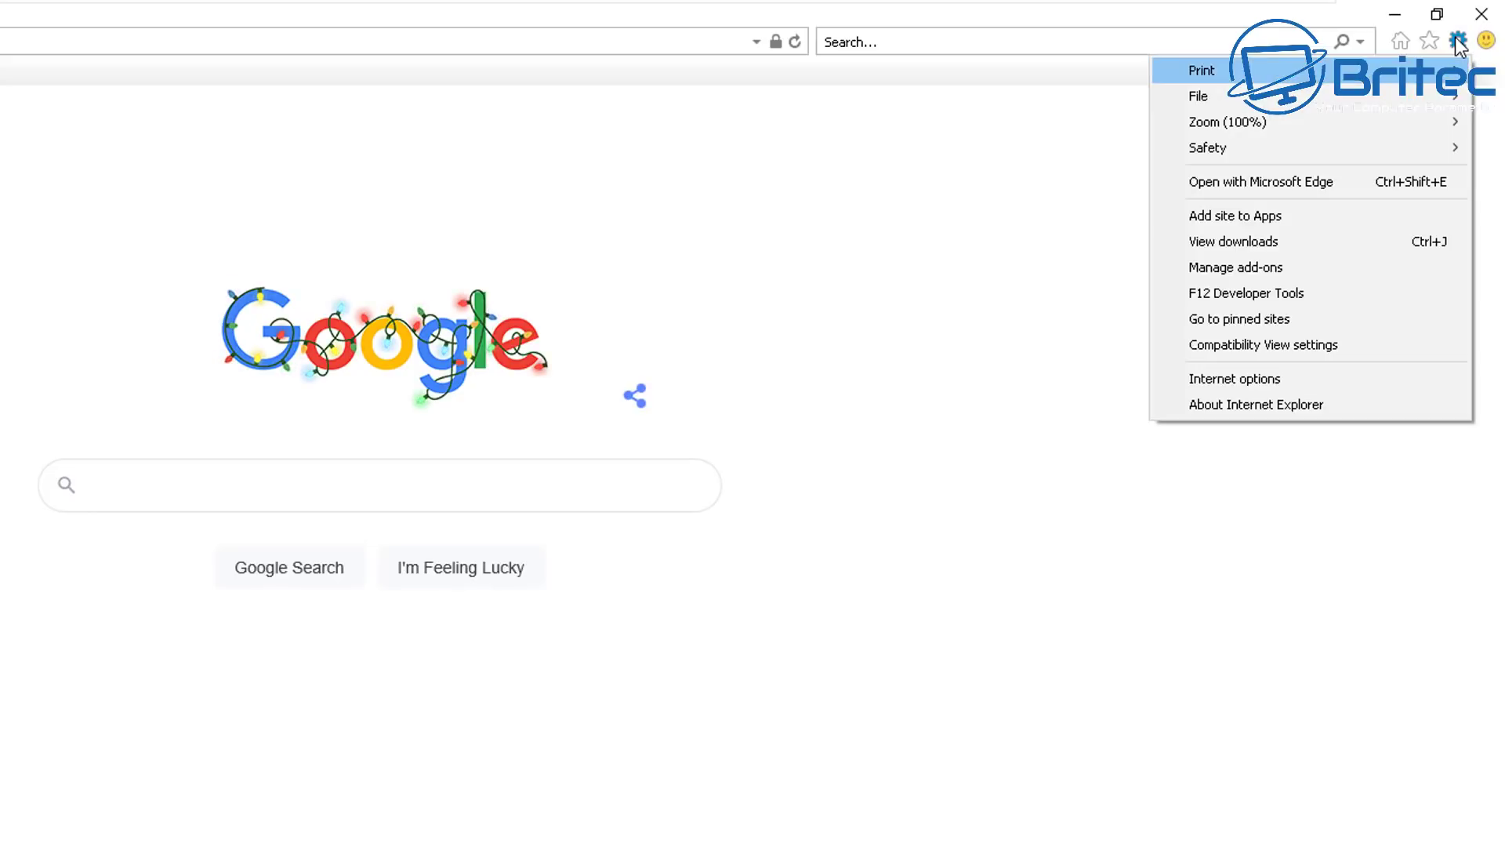
click(1287, 379)
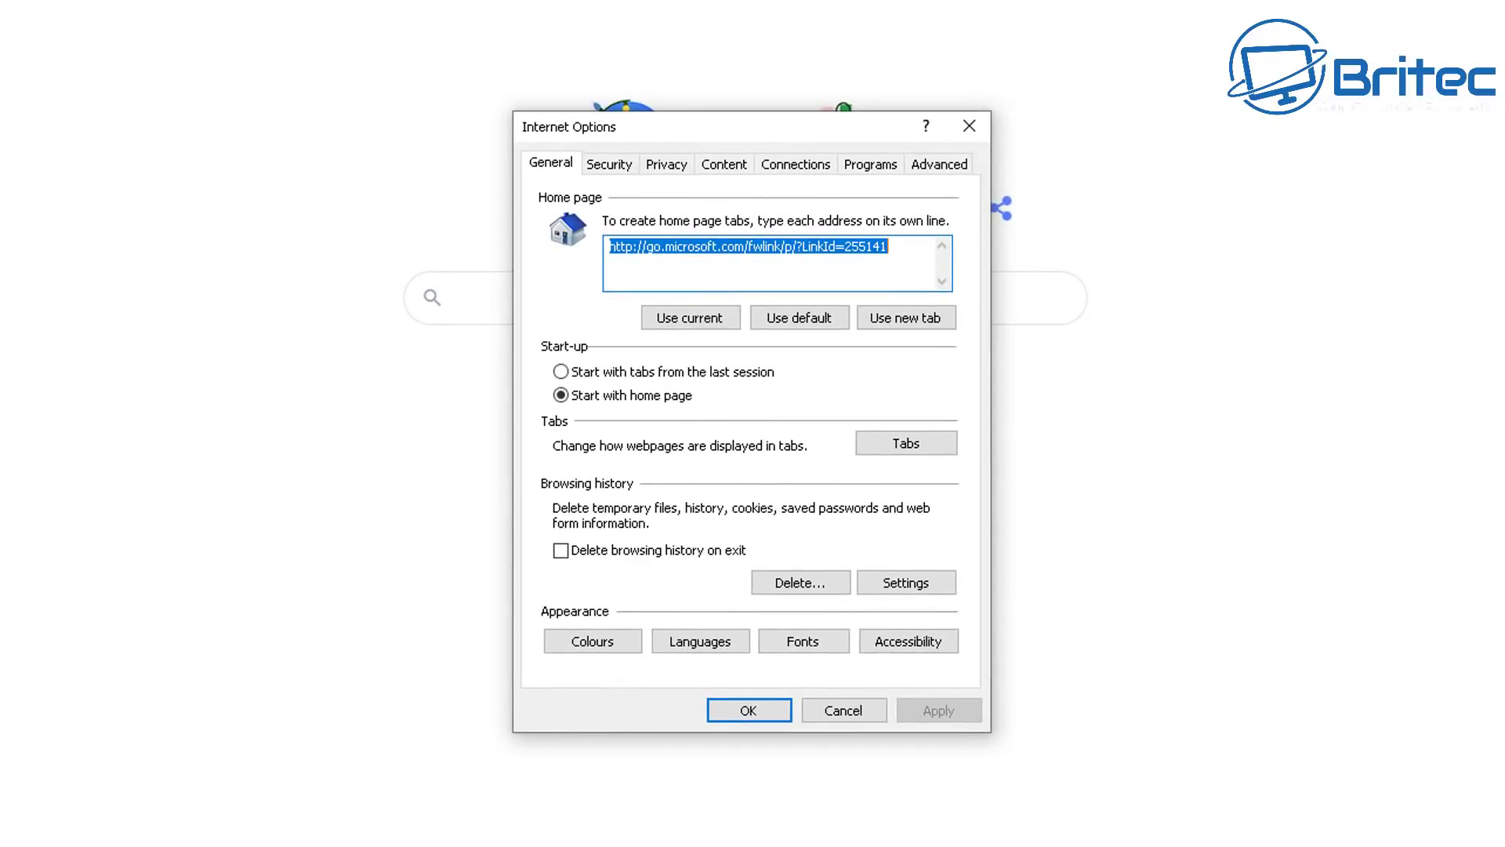
Step: Tick 'Delete browsing history on exit', accept the website data settings, and save Internet Options
click(561, 552)
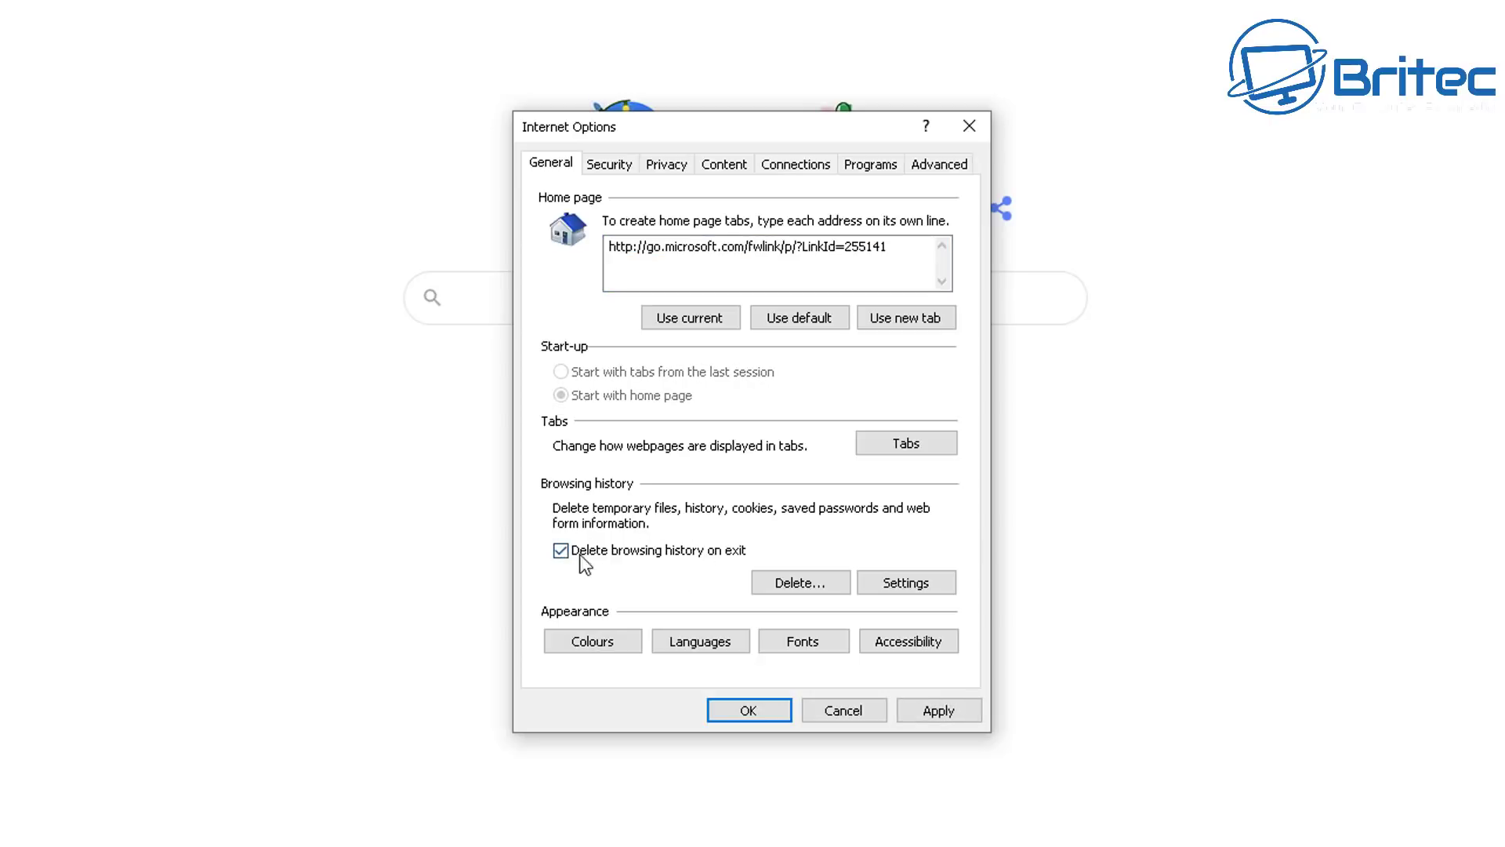
click(899, 591)
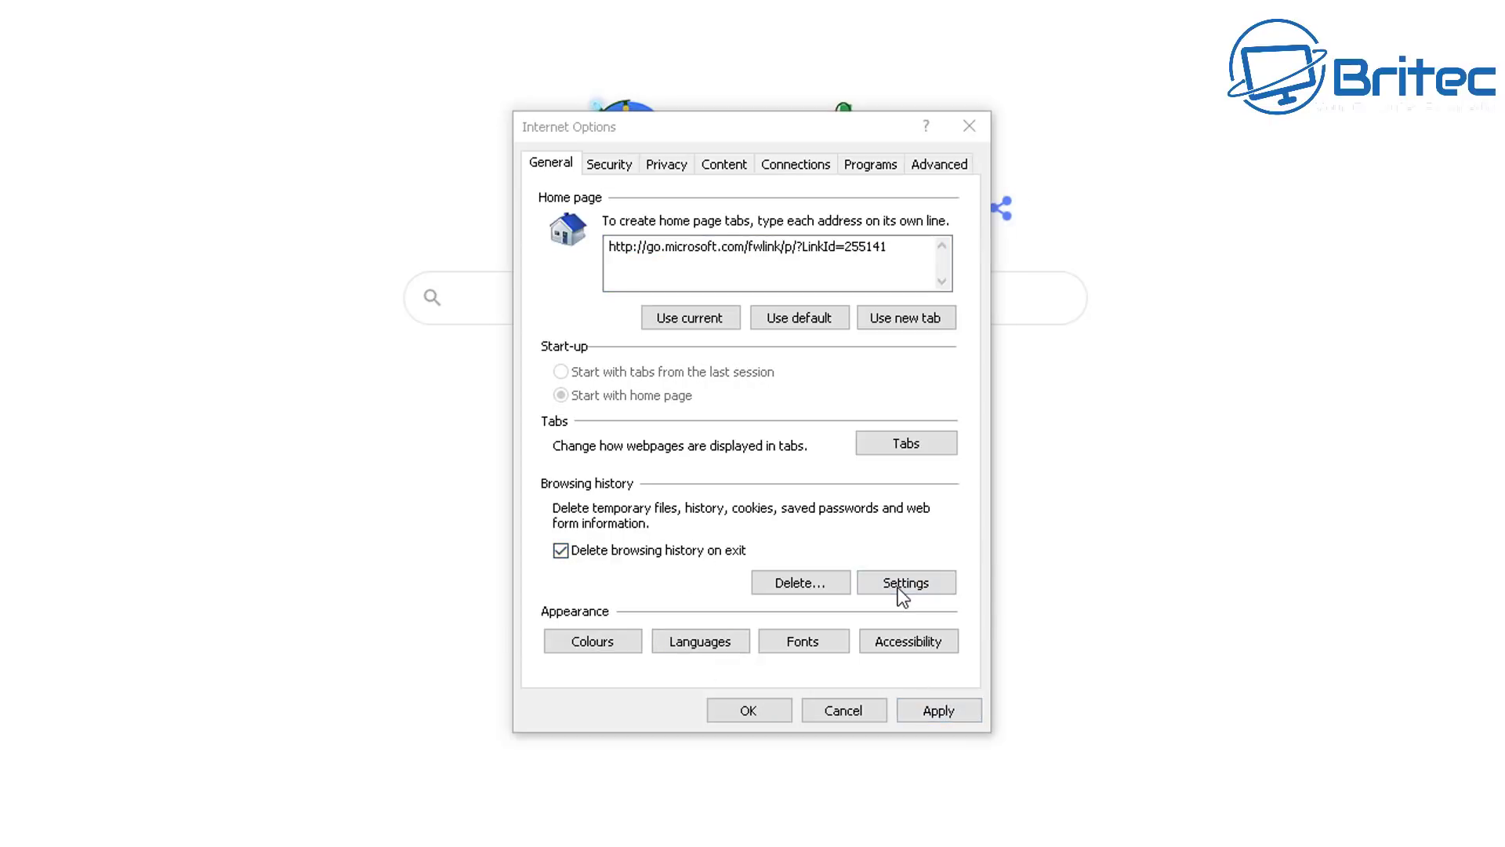
drag(809, 208, 755, 214)
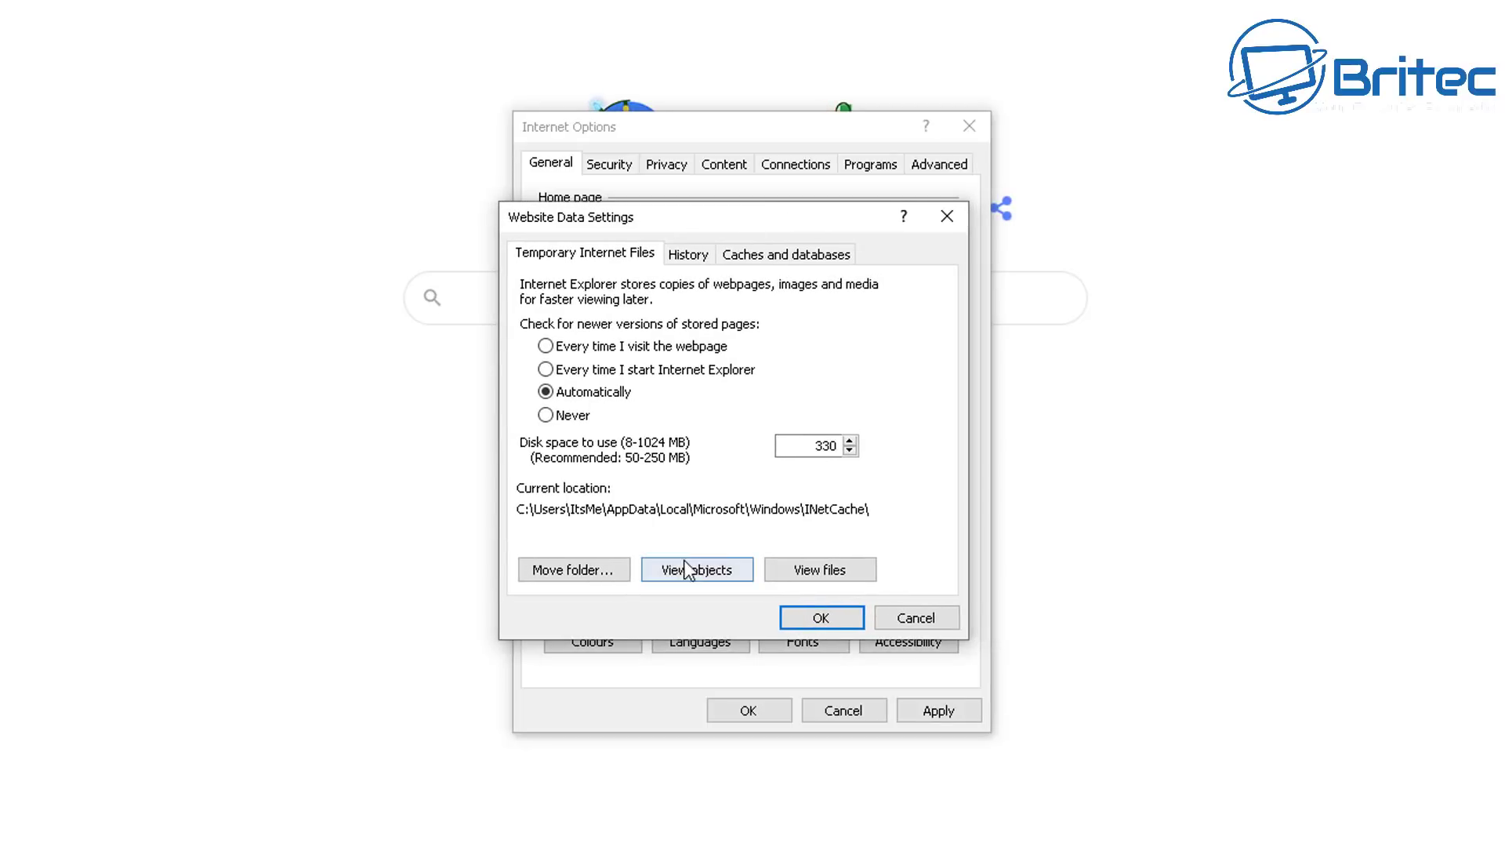
click(818, 619)
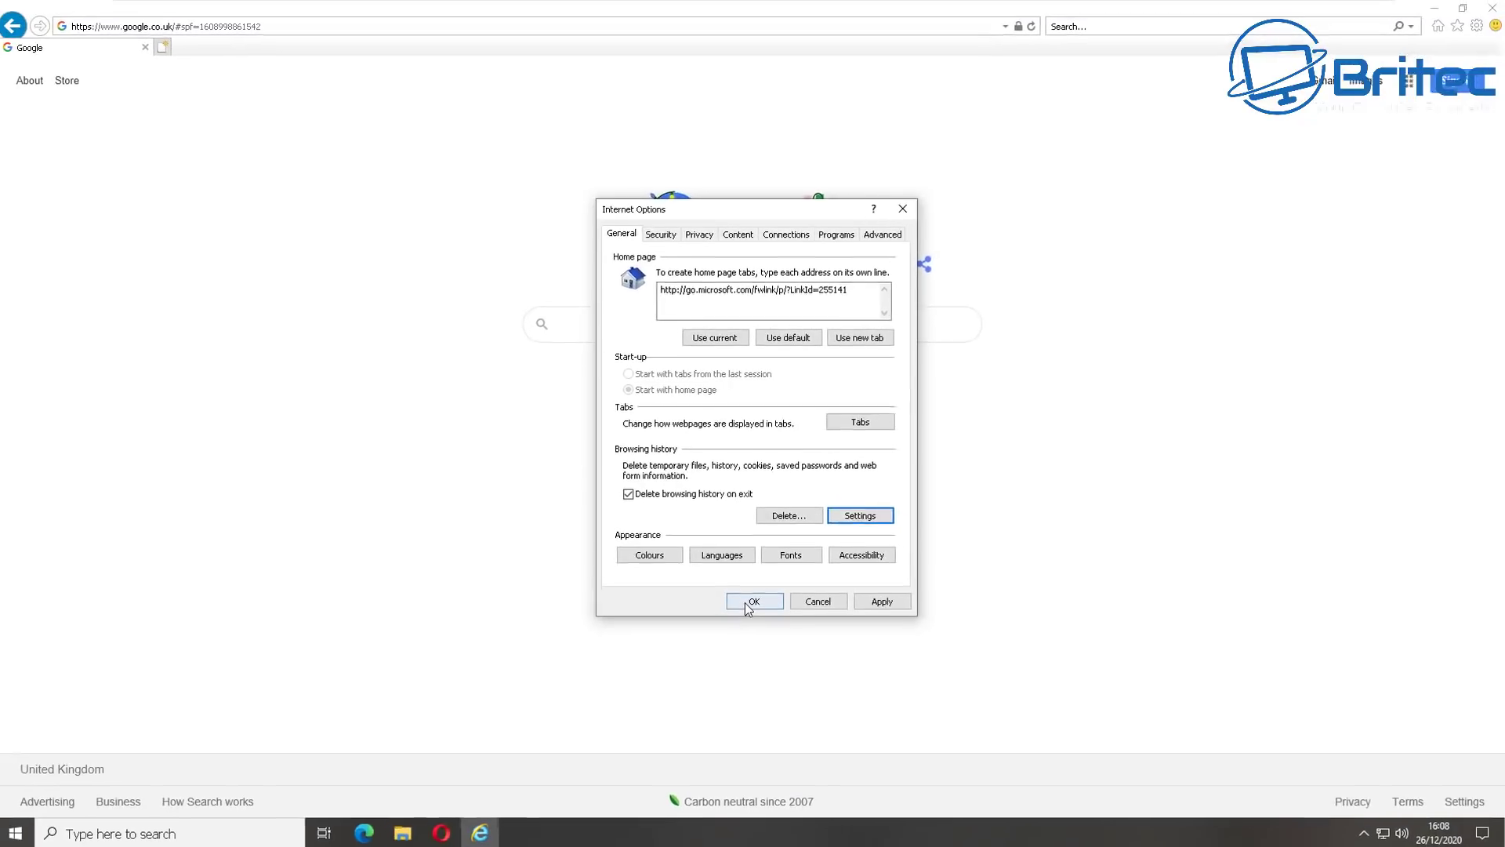
click(750, 668)
Step: Close Internet Explorer, launch Opera, and open Settings from the Opera logo menu
click(1488, 9)
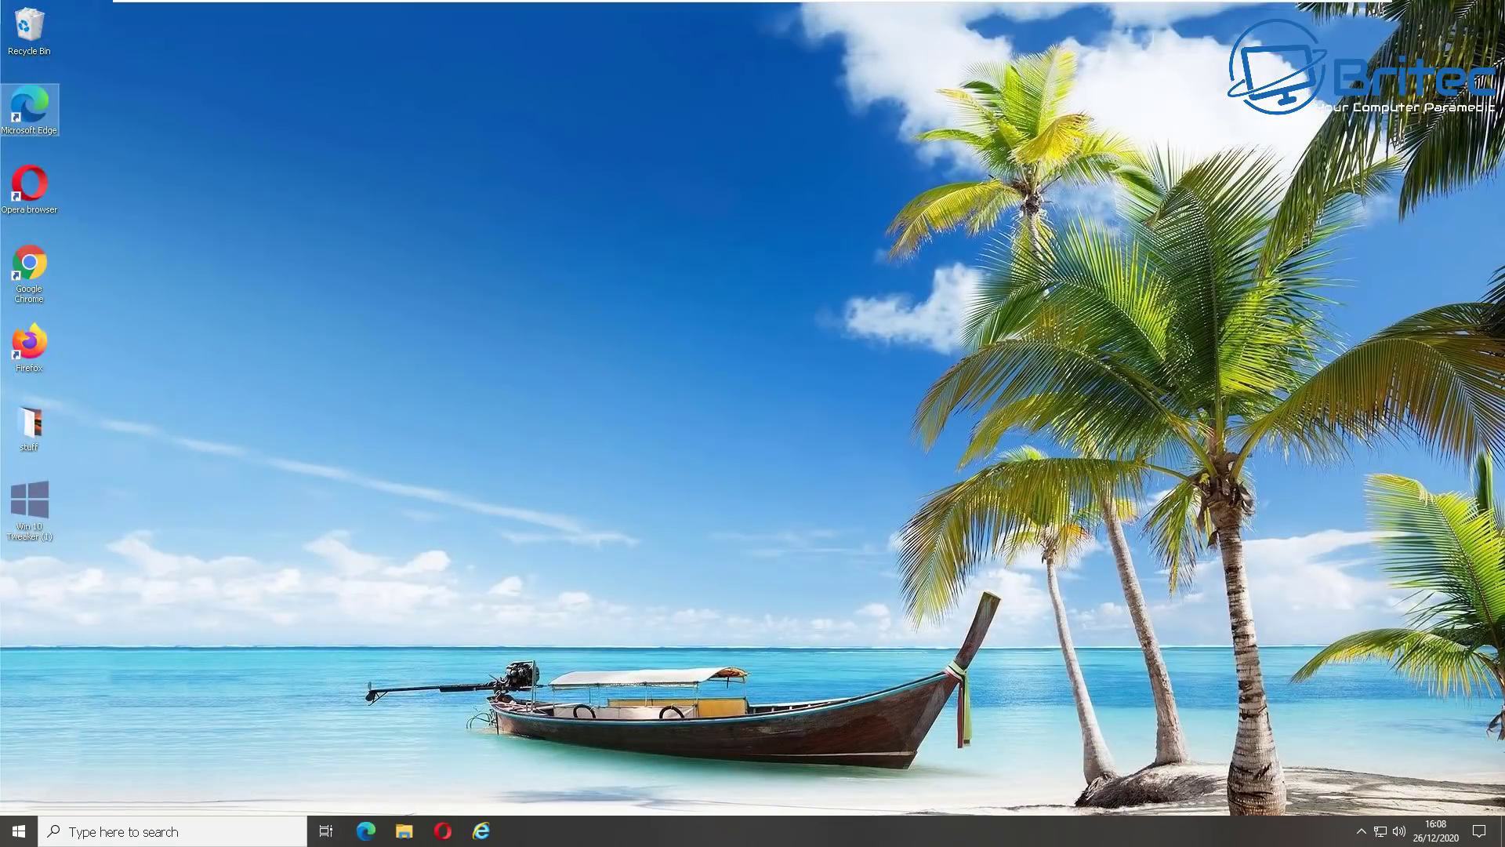
click(39, 190)
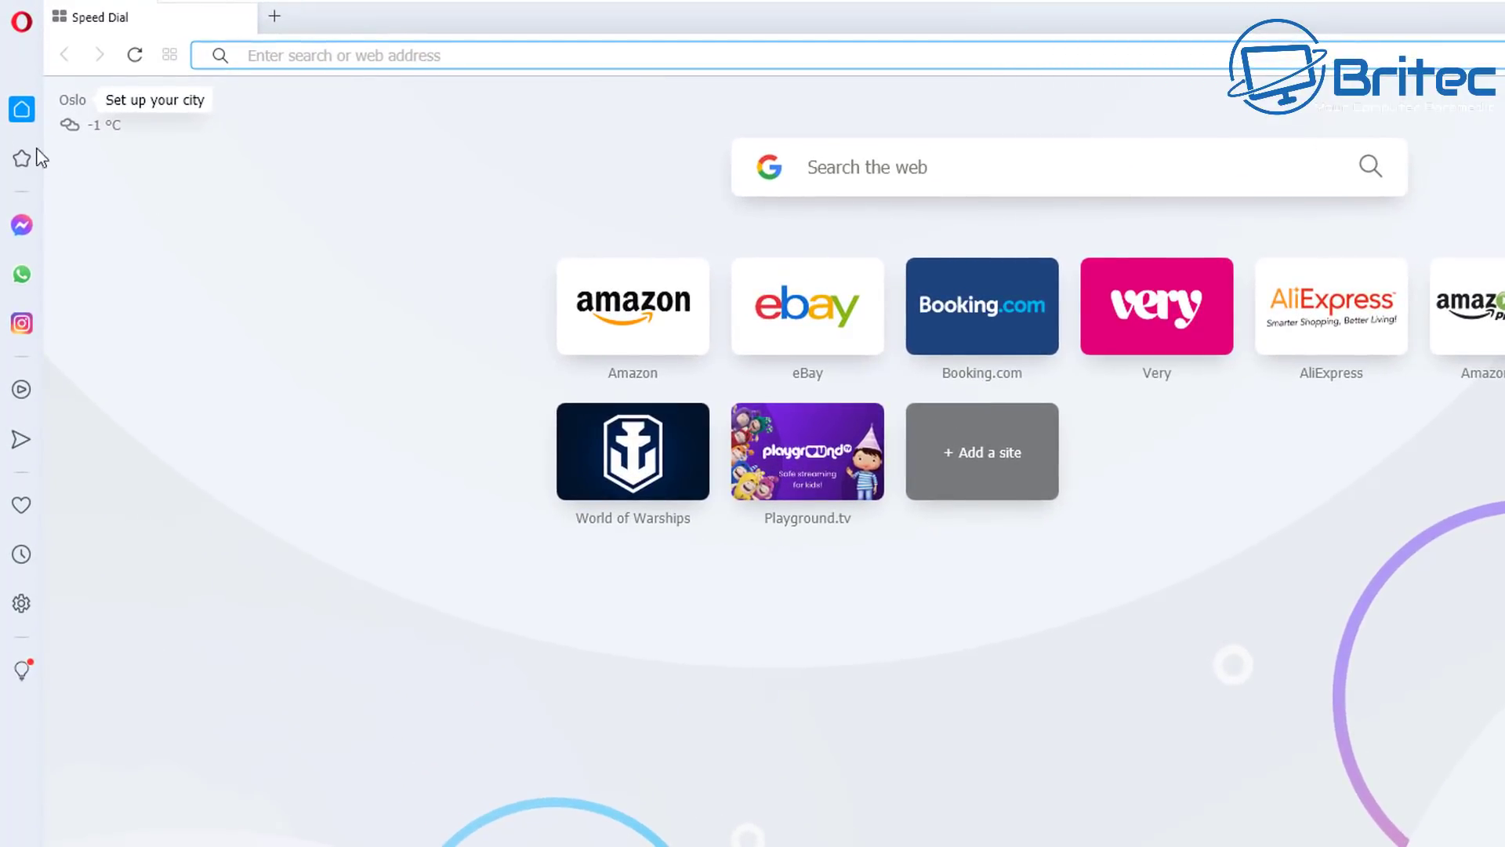
click(21, 21)
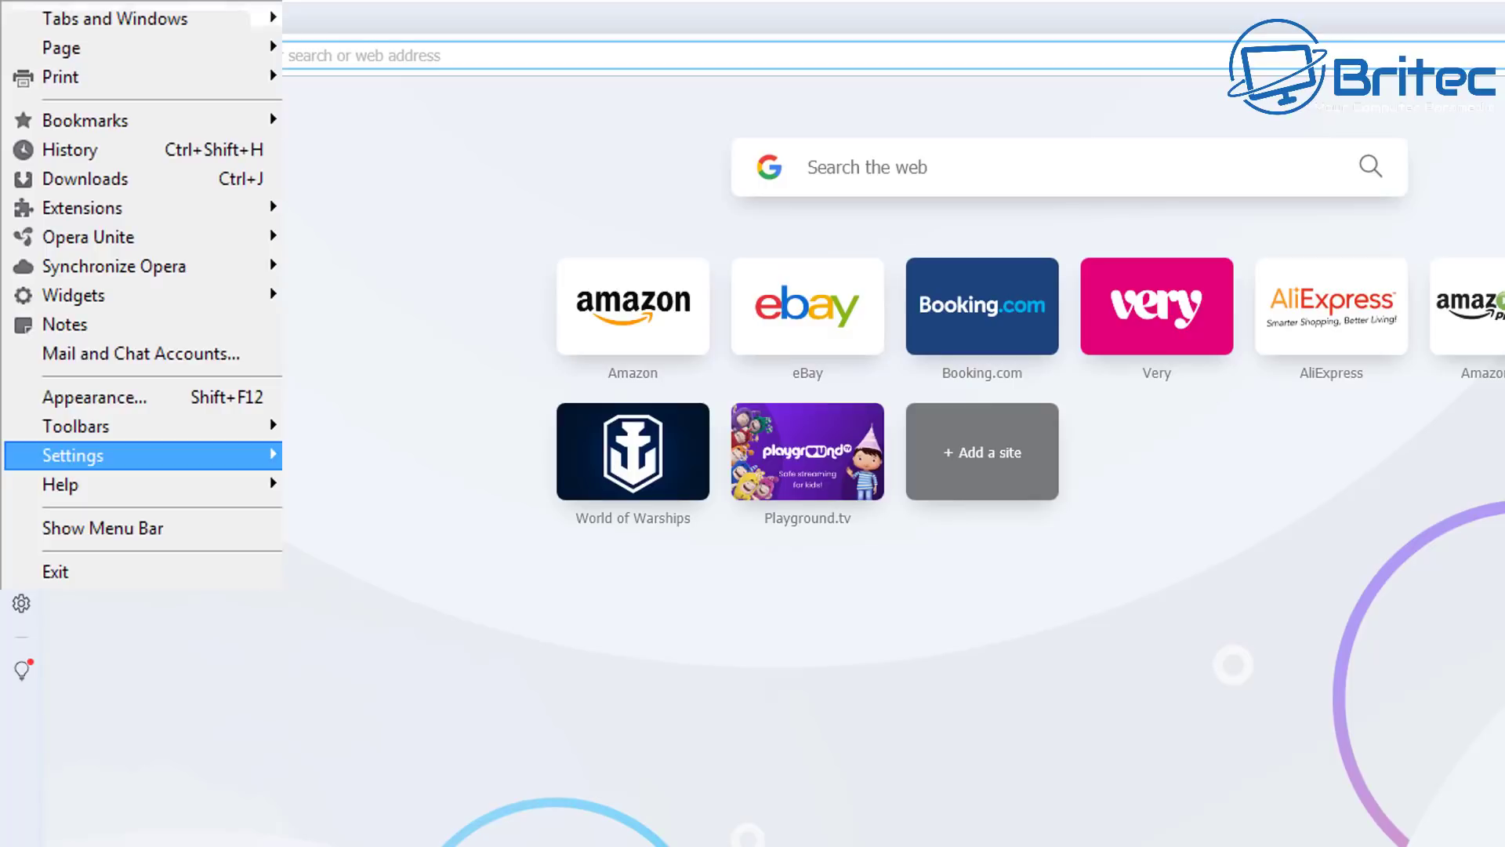
click(73, 455)
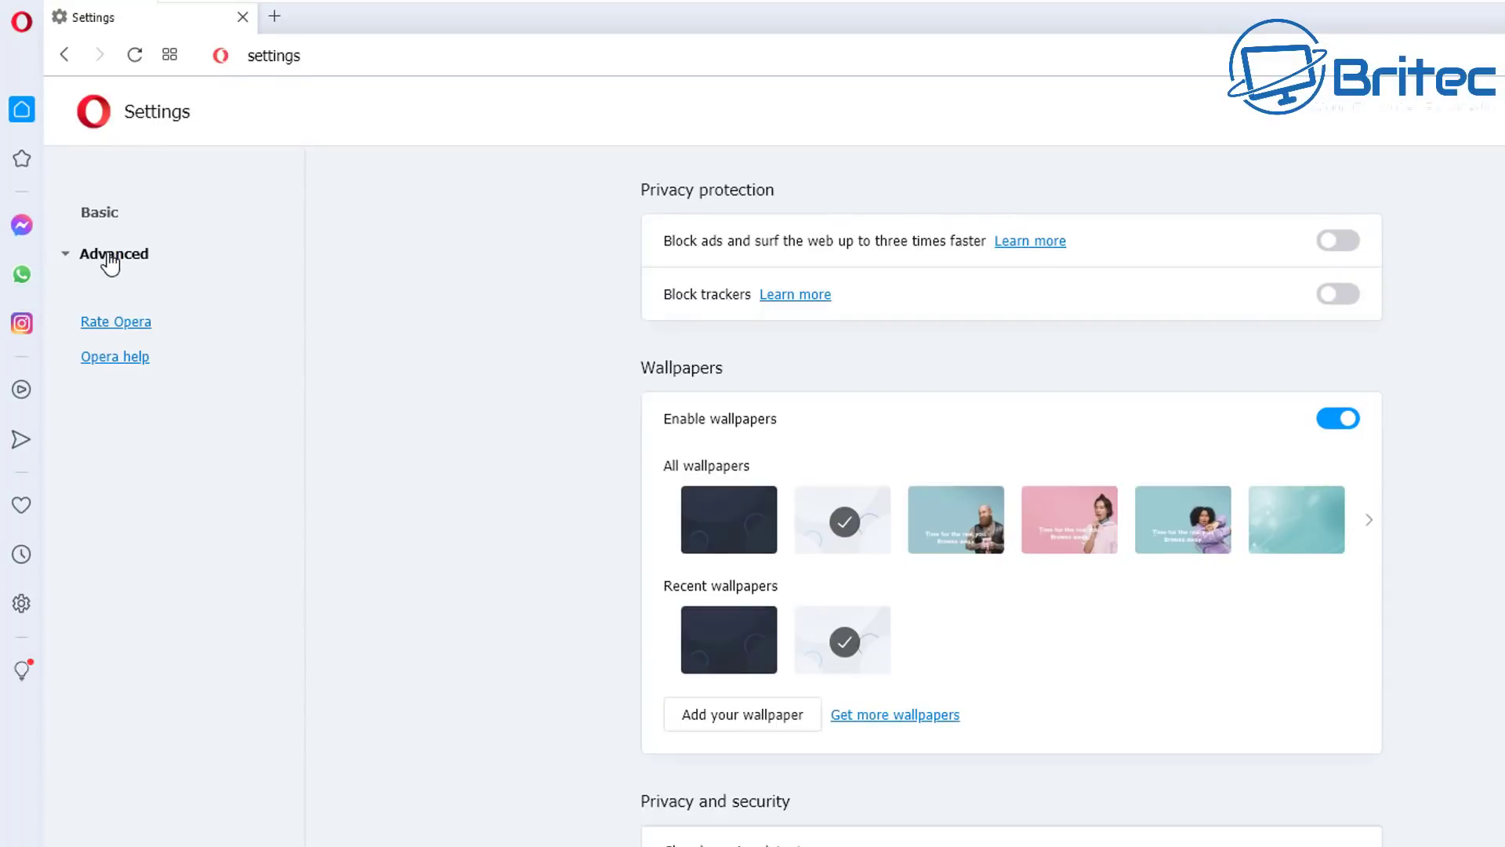
Step: Expand Advanced, go to Privacy & security > Site Settings, and scroll to the Content entries
click(83, 259)
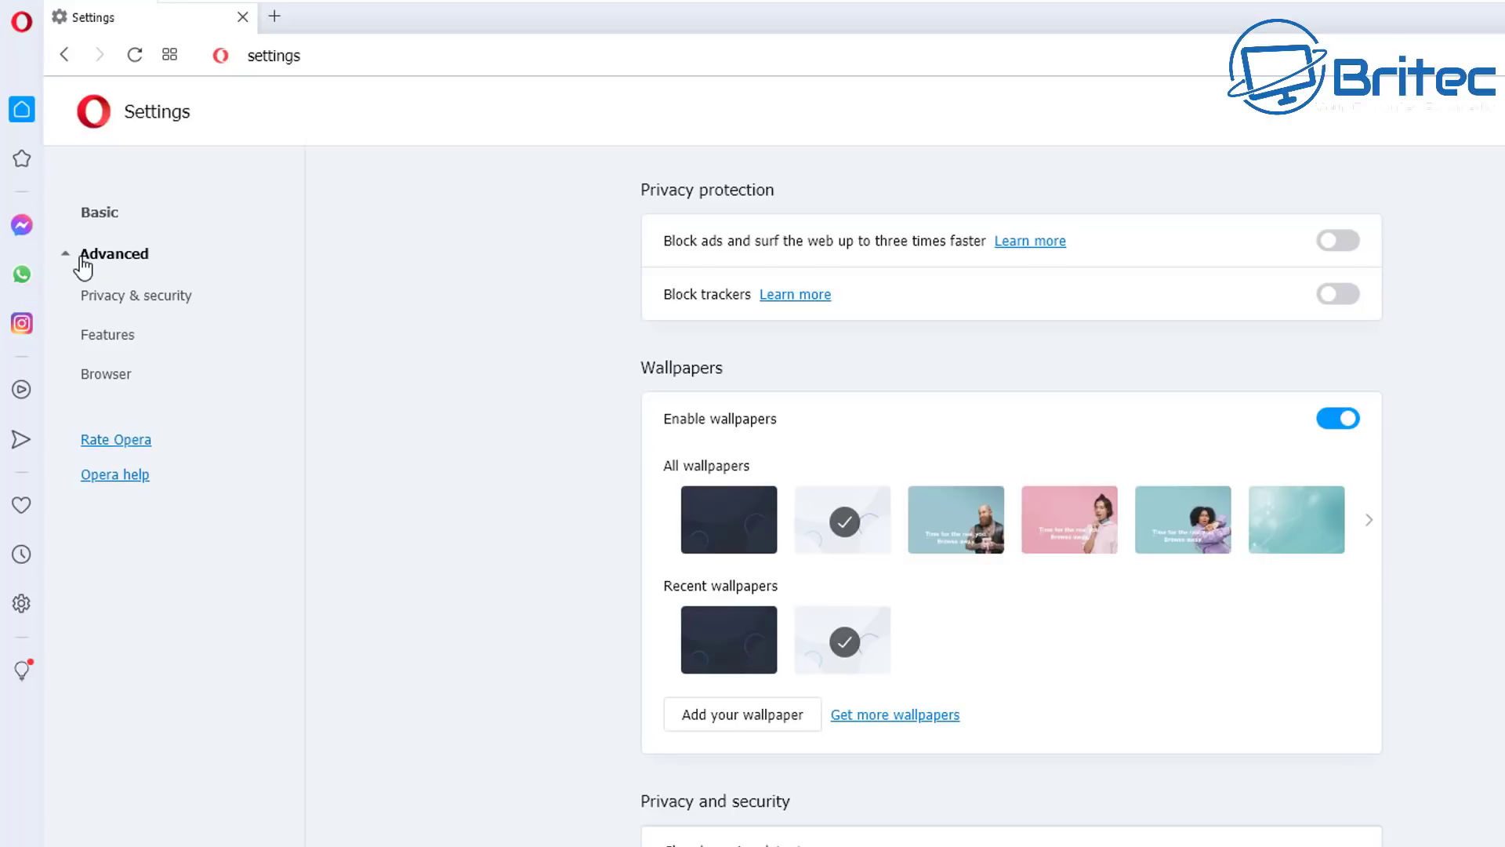
click(155, 310)
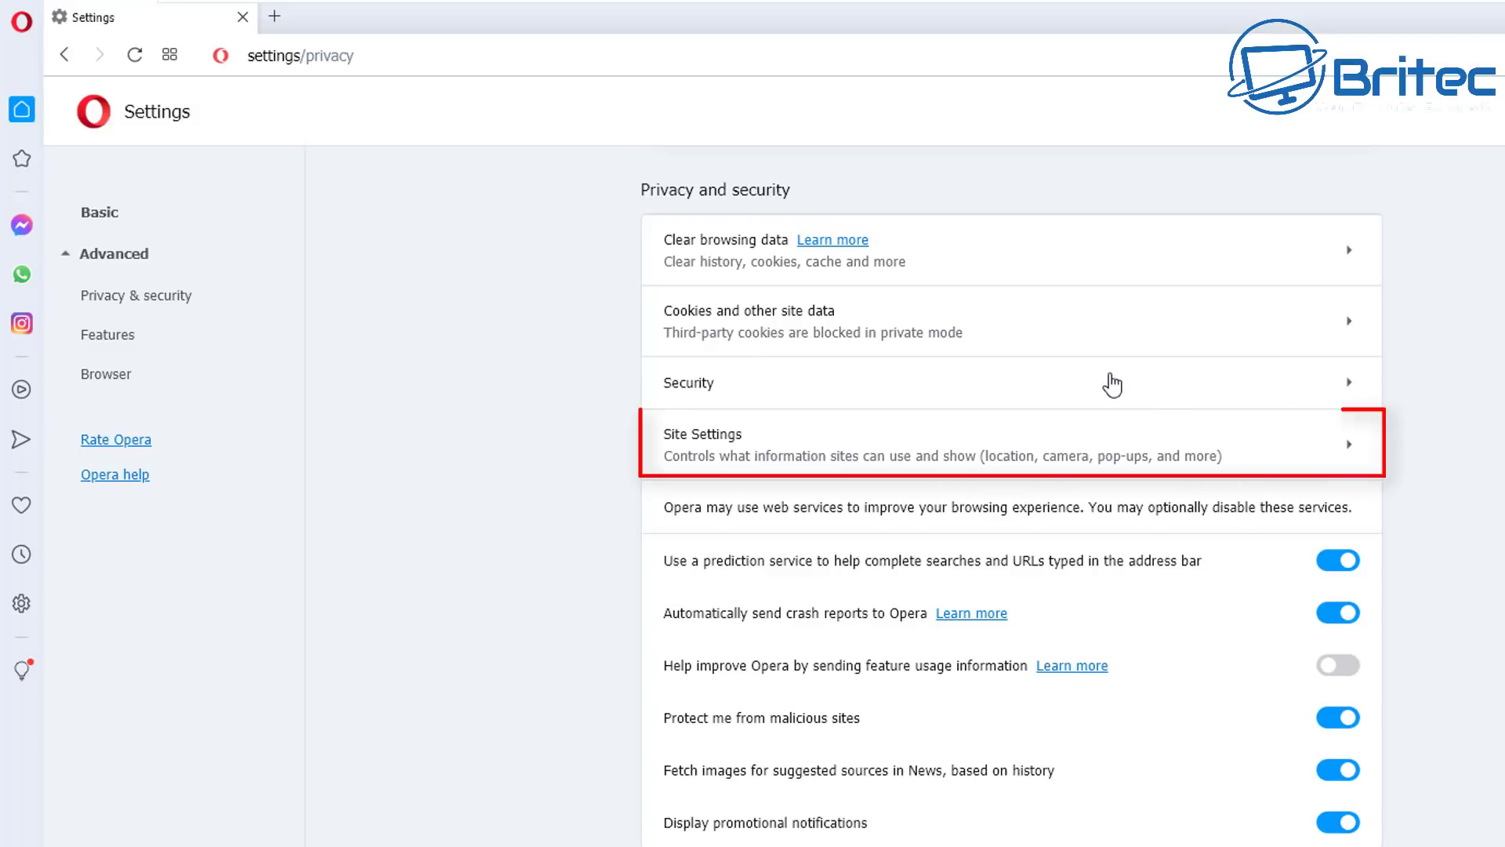
click(1088, 455)
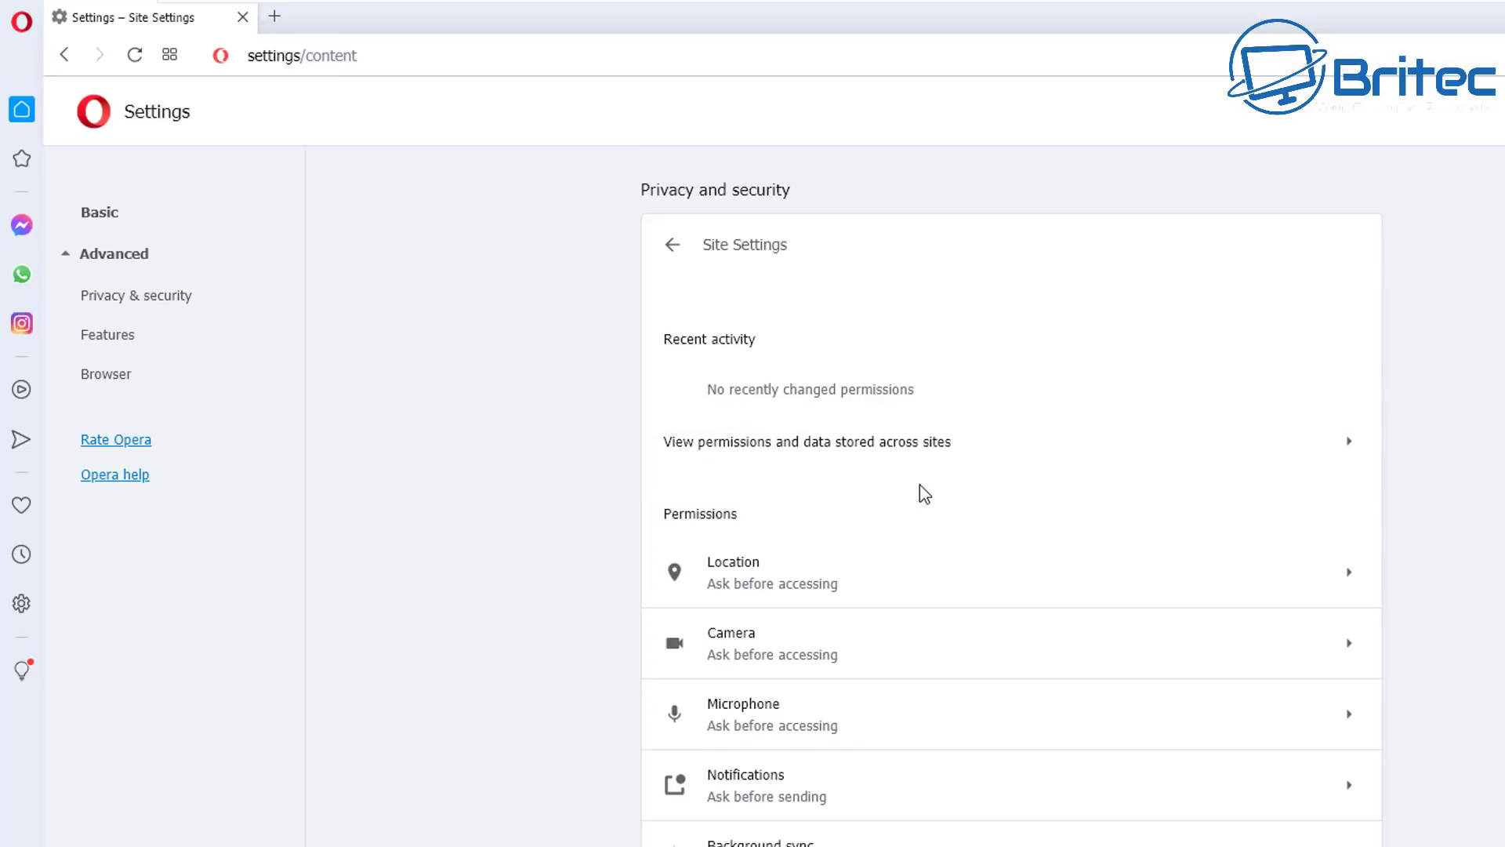
scroll(918, 501, down, 5)
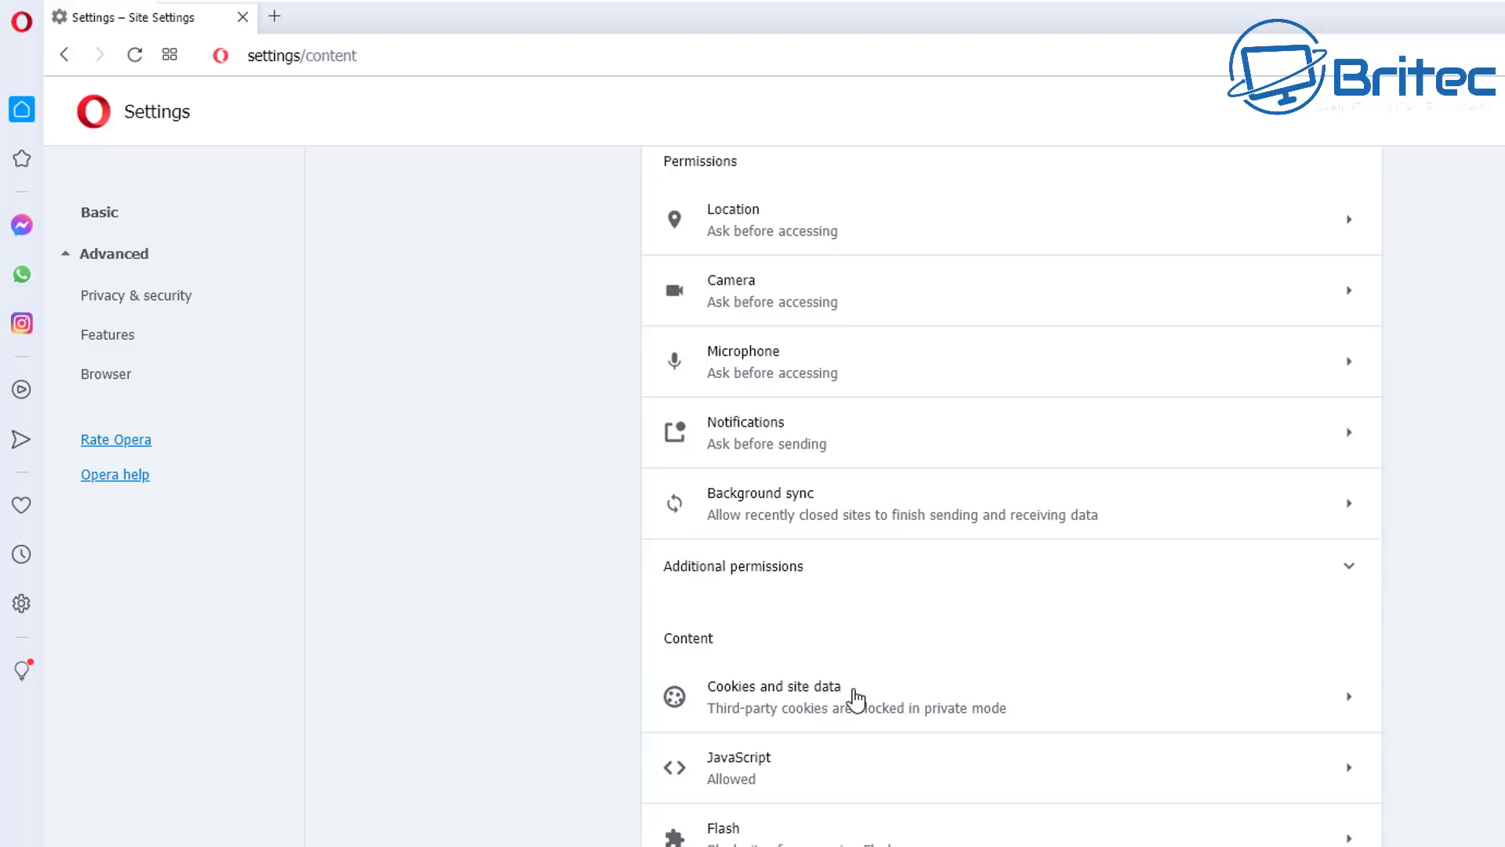
Step: Turn on 'Clear cookies and site data when you quit Opera' and confirm Do Not Track
click(856, 700)
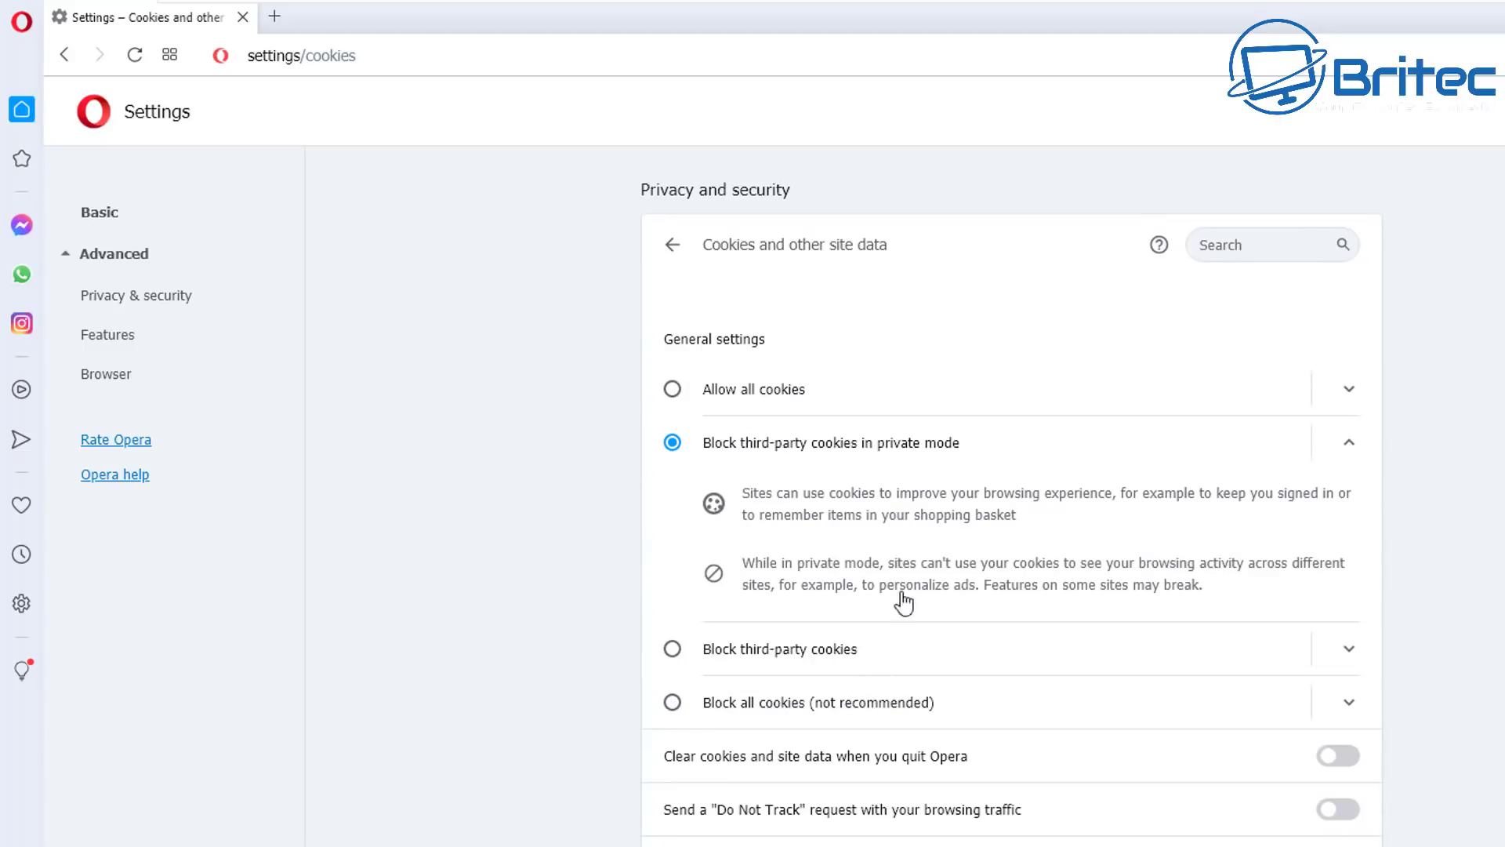
click(1337, 756)
click(1336, 810)
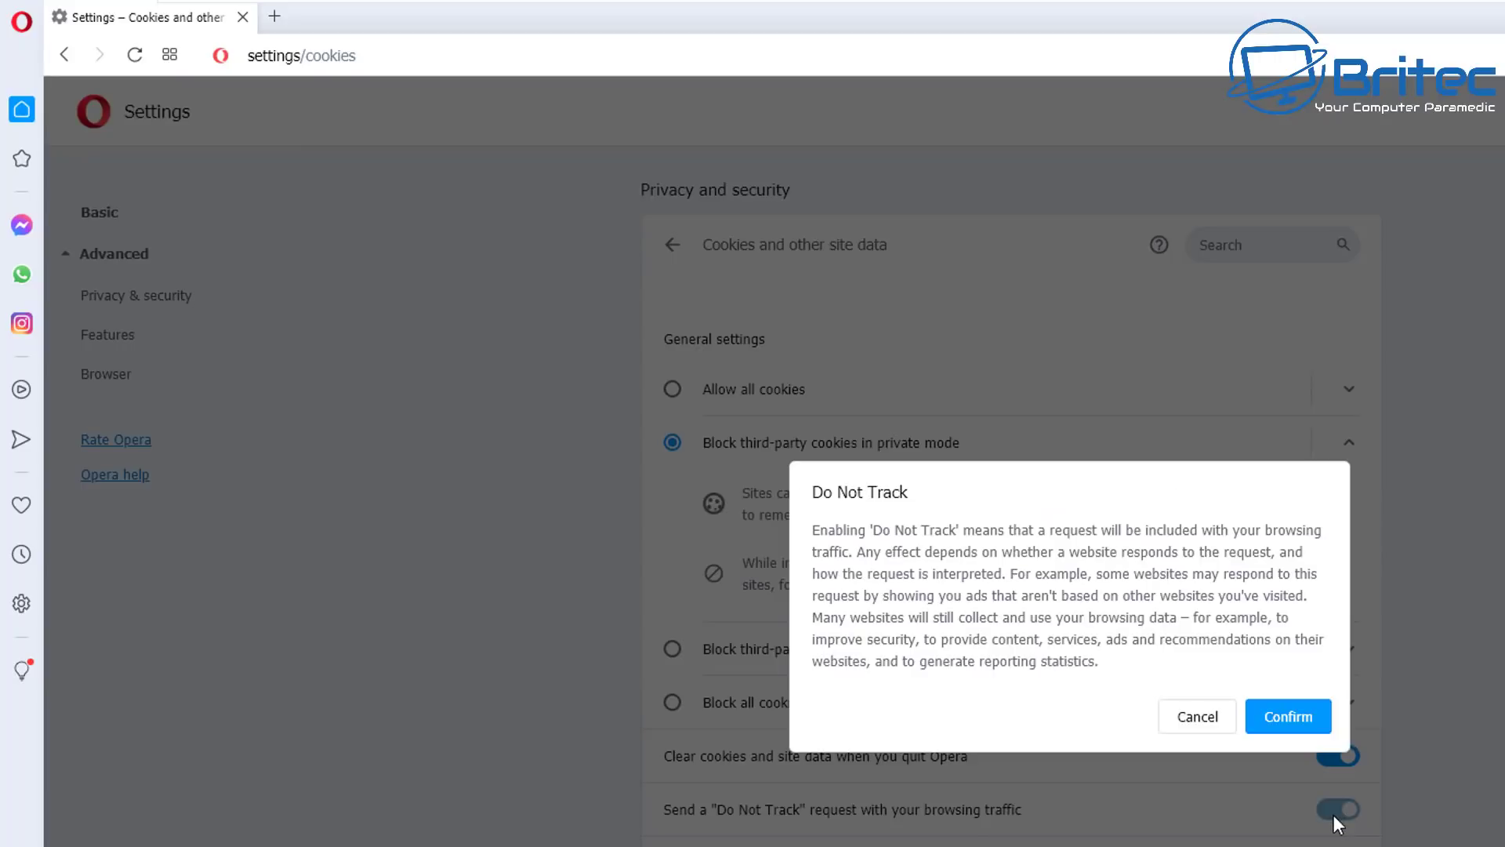
click(1286, 718)
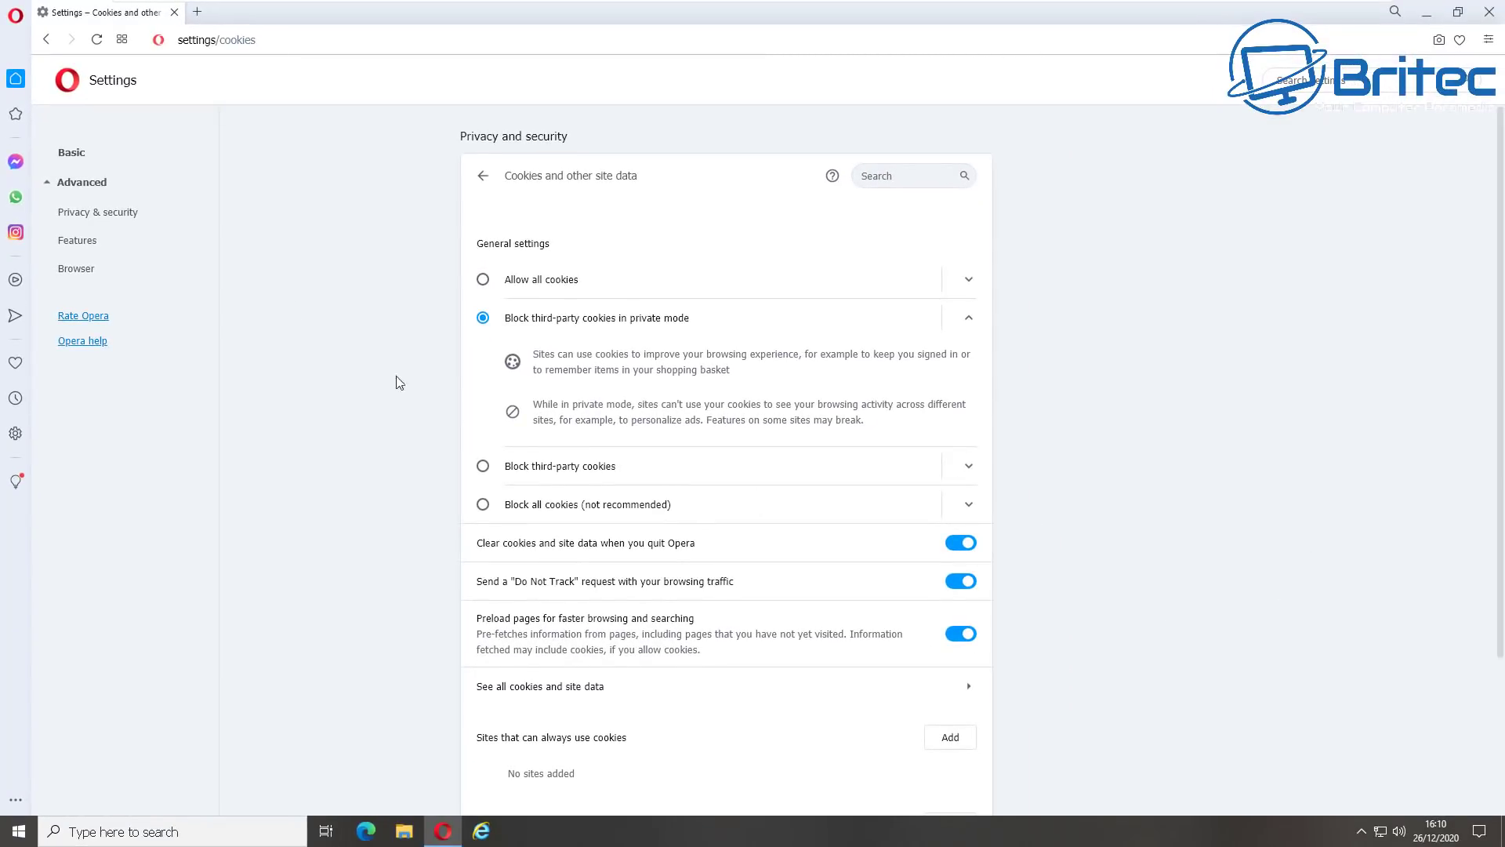
Step: Close the Opera window to return to the desktop
click(1487, 13)
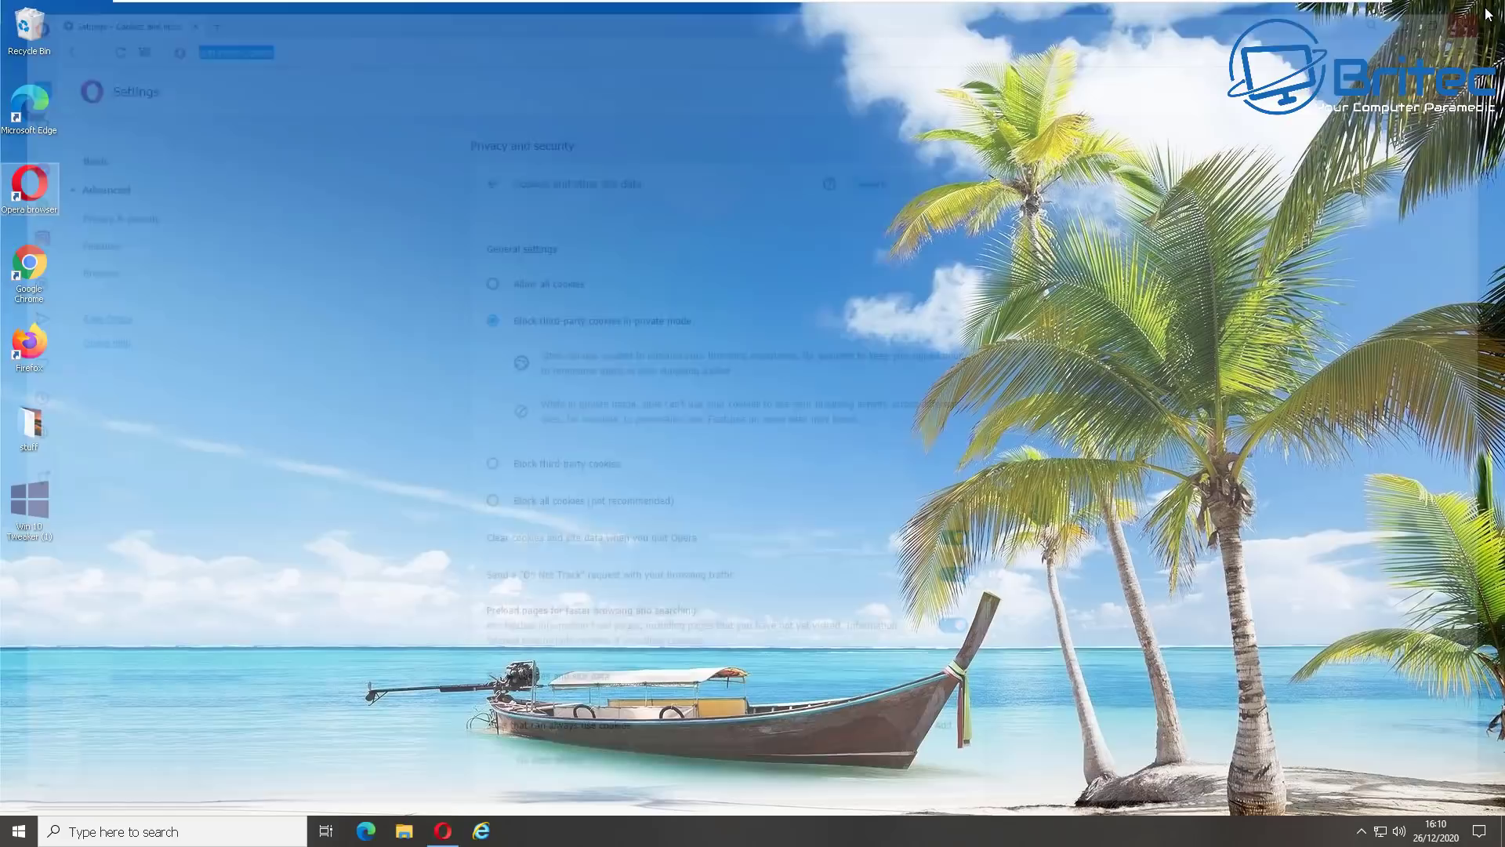